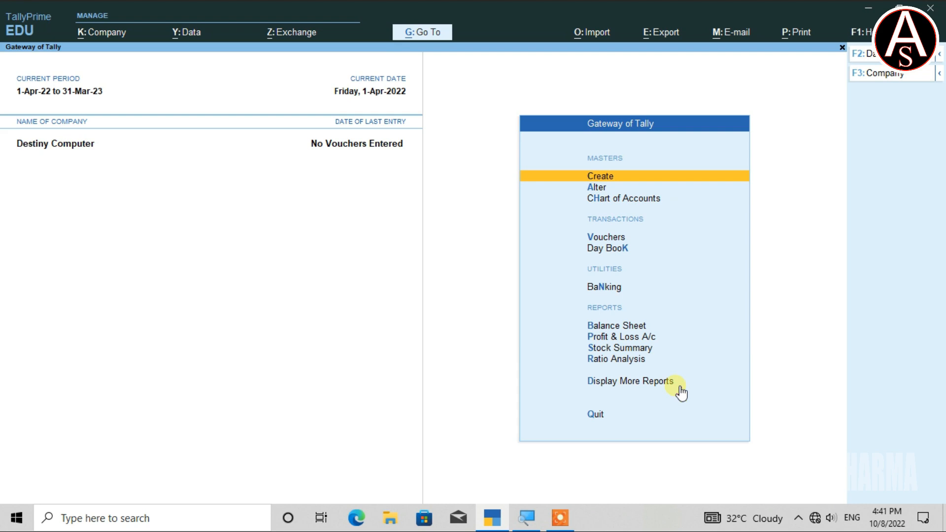
Review the facilities of the Data Entry security level in the company's user roles and return to the Gateway of Tally
key(alt+k)
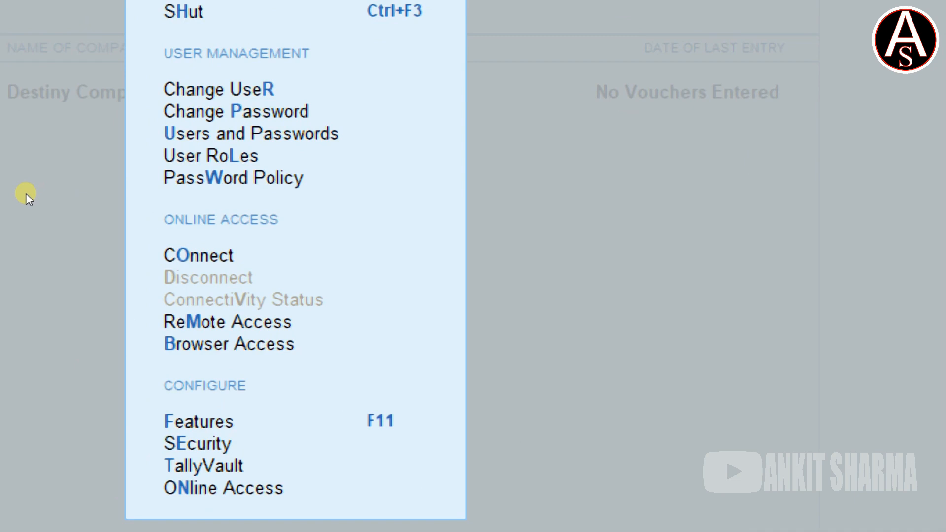
key(Down)
key(Down)
key(Down)
key(Down)
key(Down)
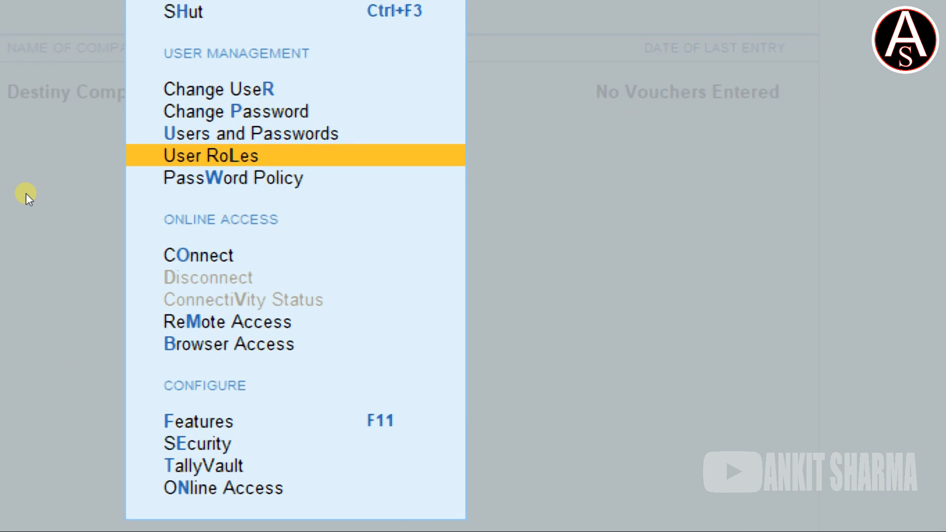
key(Return)
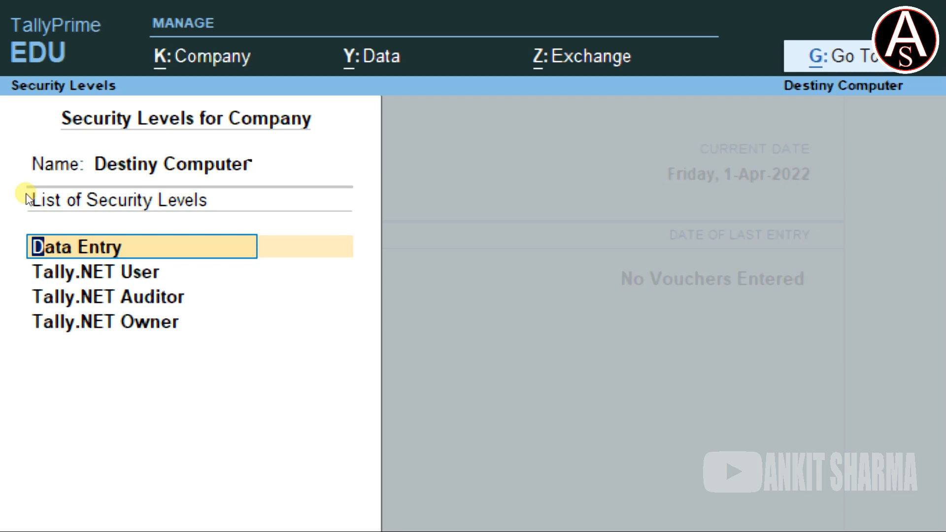
key(Return)
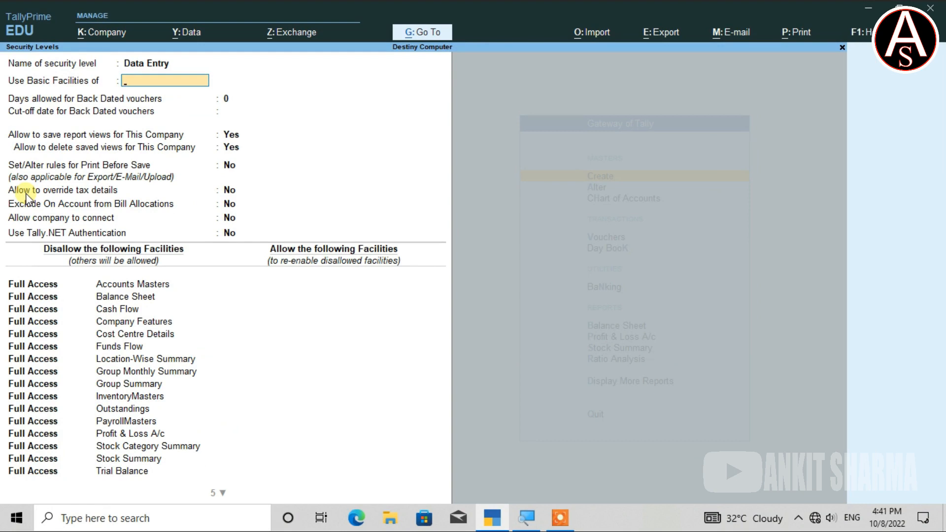
key(Escape)
key(Return)
key(BackSpace)
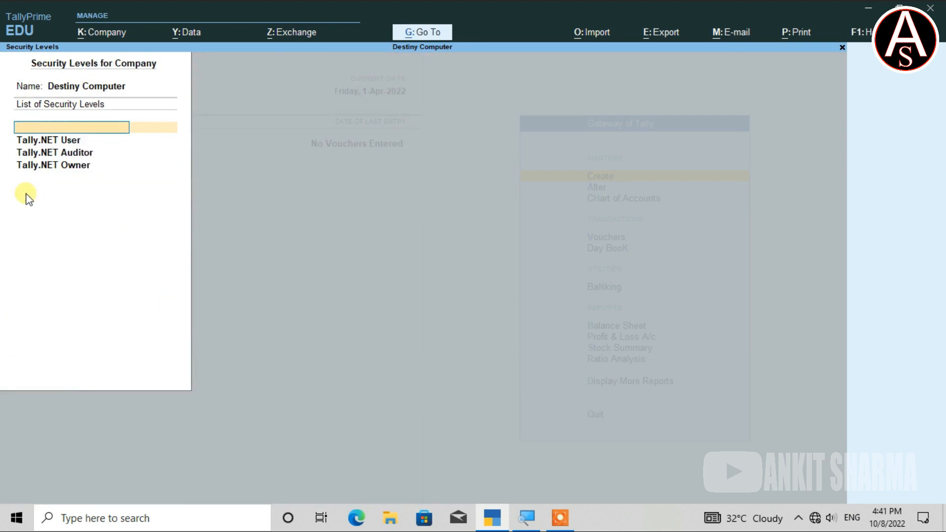
key(Escape)
key(Return)
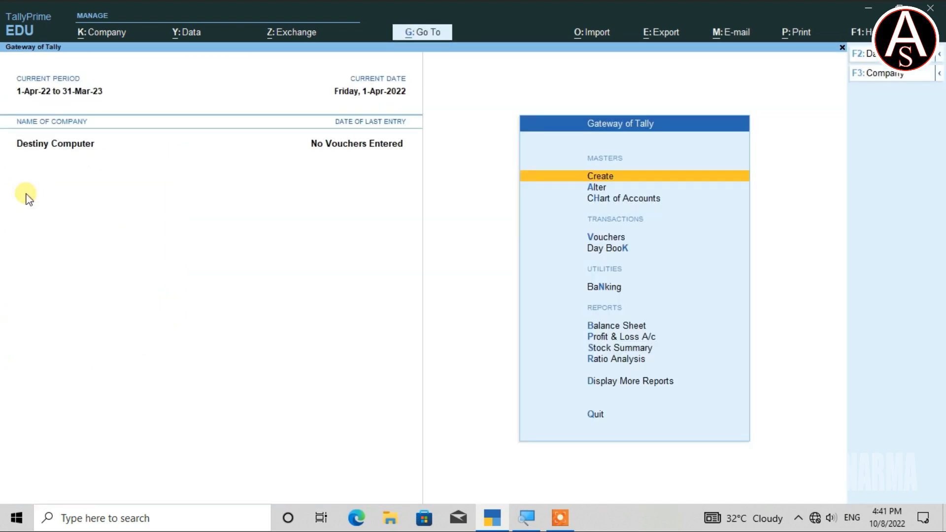
Open the password policy for the company Destiny Computer and activate it
key(alt+k)
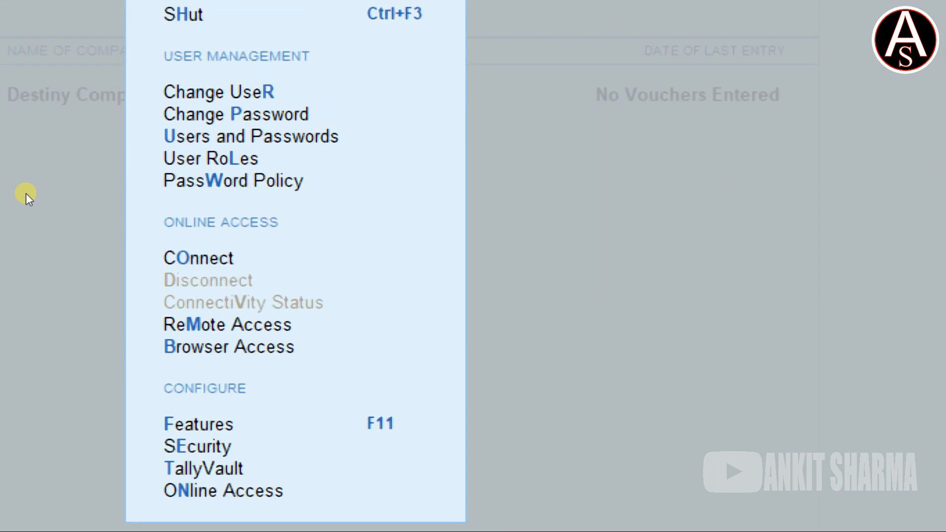
key(Down)
key(Down)
key(Down)
key(Down)
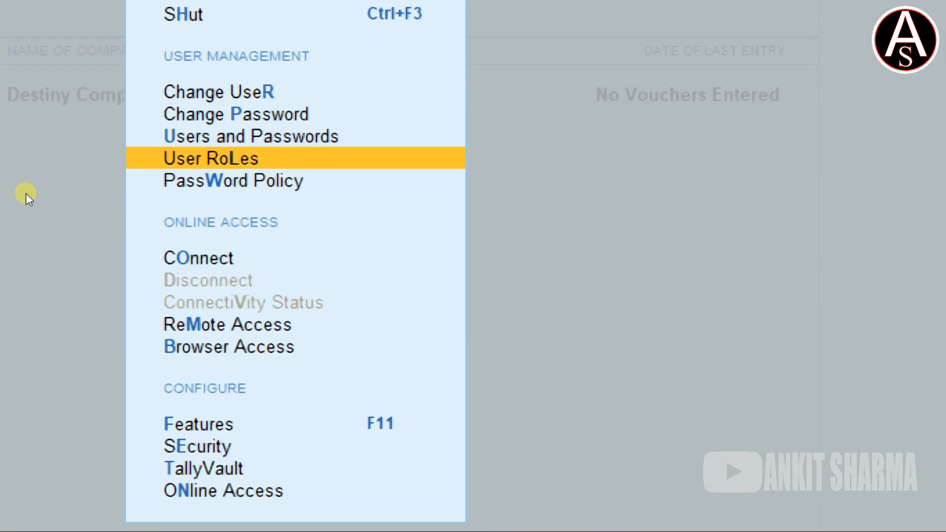
key(Down)
key(Return)
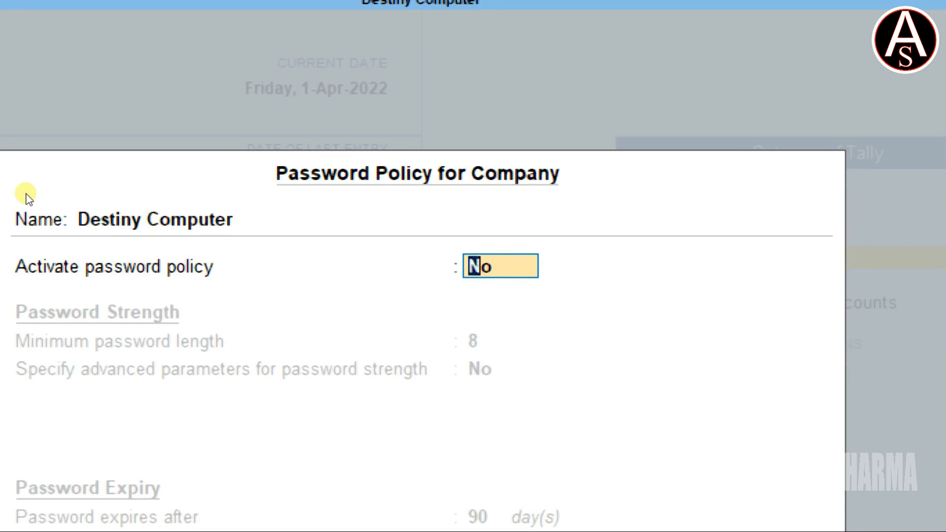
text(y)
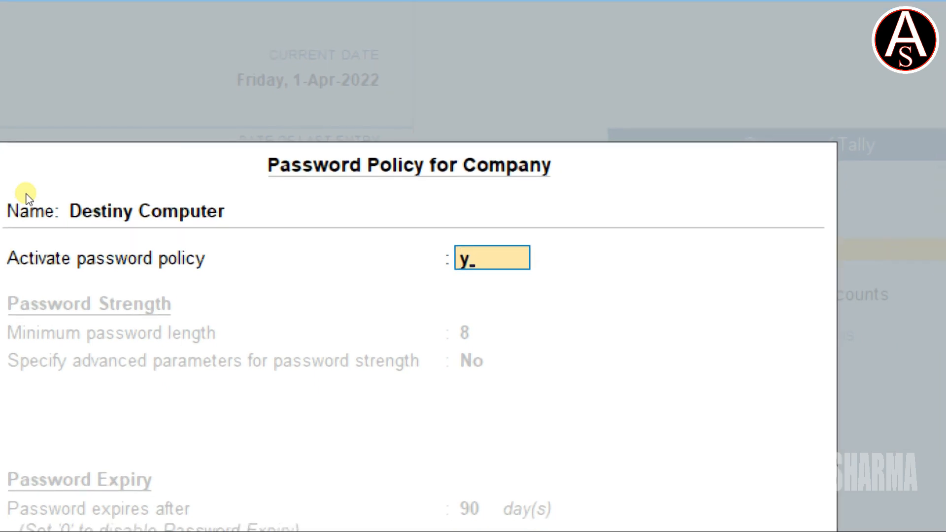
key(Return)
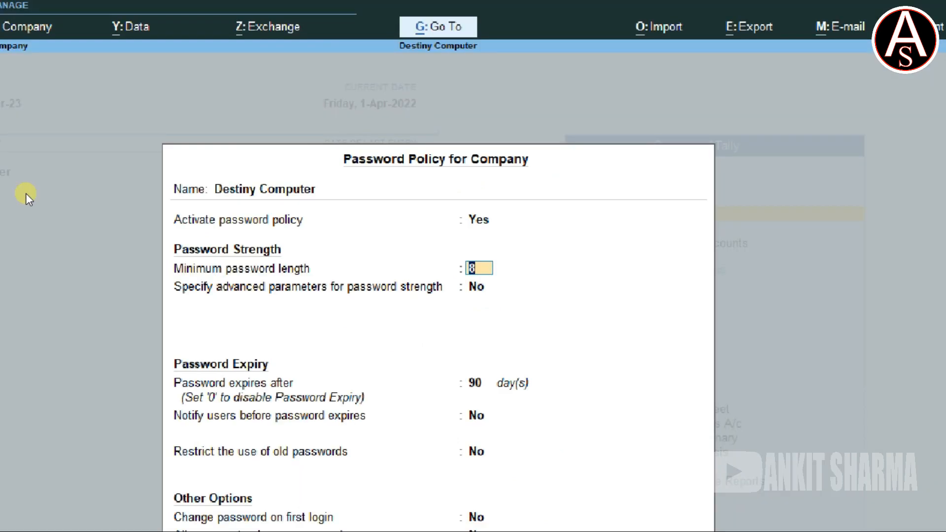
Set the password policy activation to No, decline to accept the form, and set the activation back to Yes
key(Up)
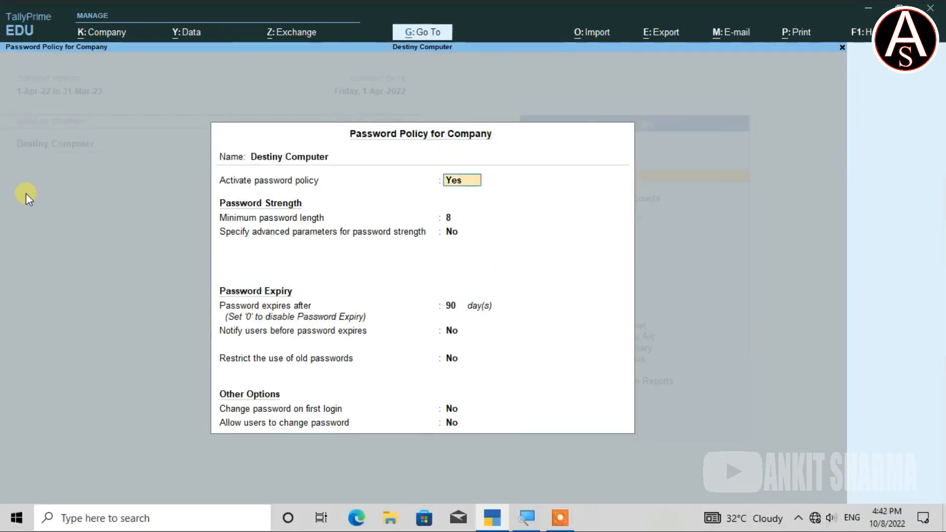
text(n)
key(Return)
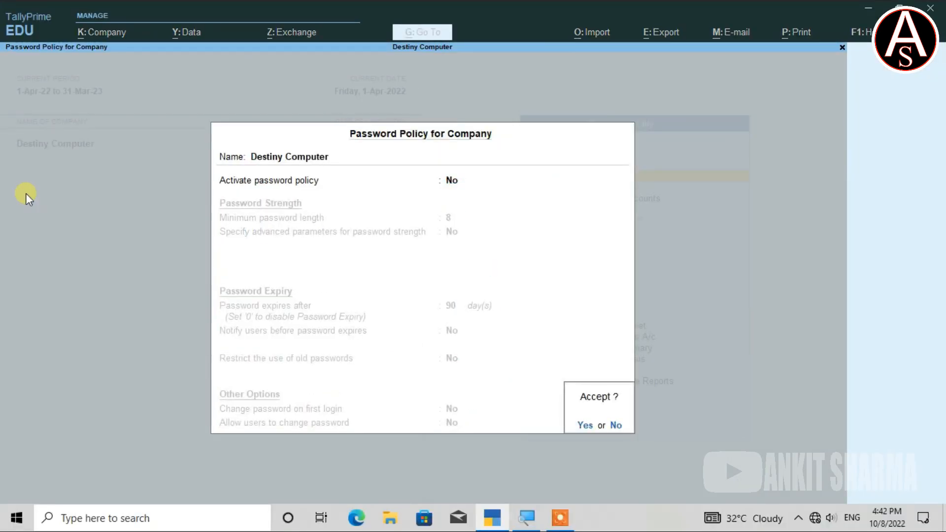
key(Escape)
text(y)
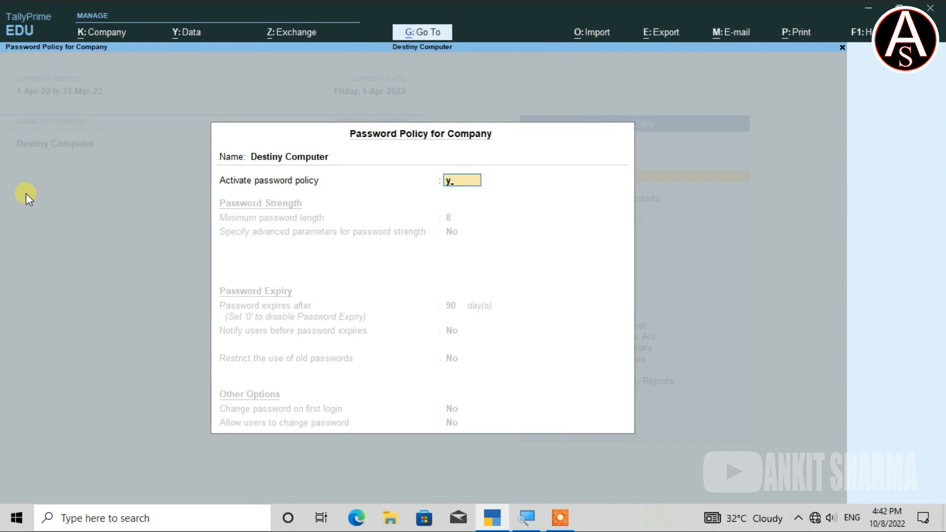
key(Return)
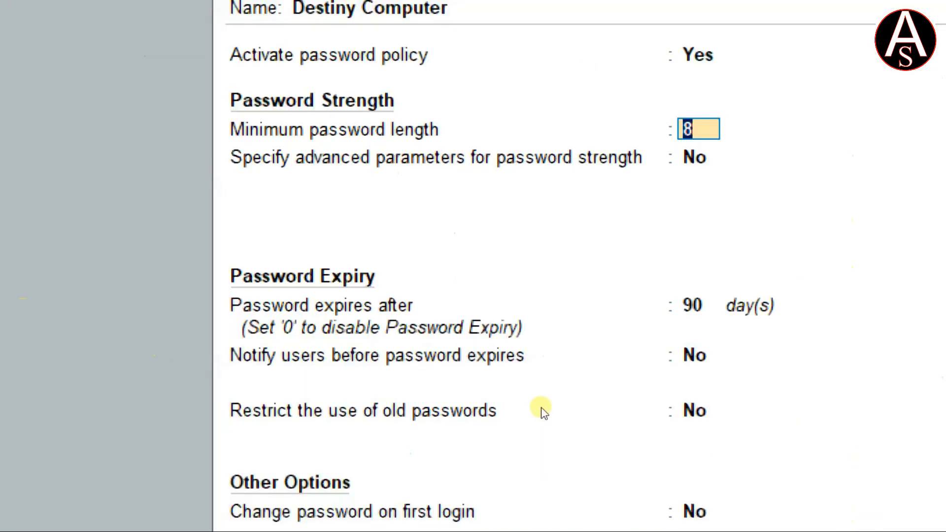
Try minimum password lengths of 10 and 108 characters, and restore the length to 8
text(10)
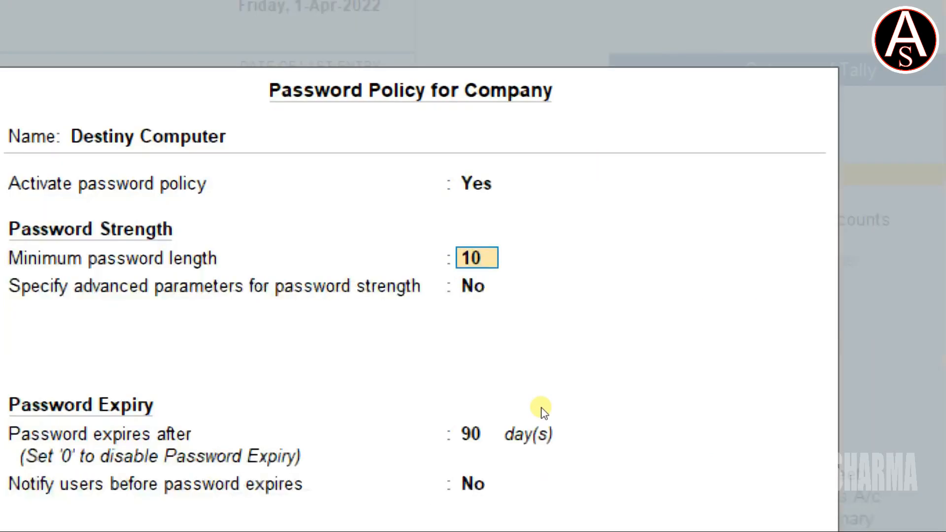
text(8)
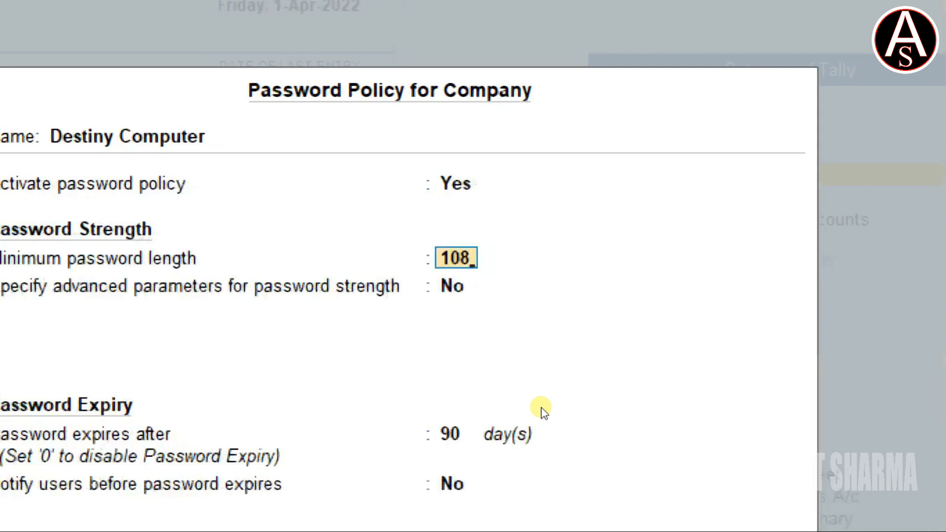
key(BackSpace)
key(BackSpace)
key(BackSpace)
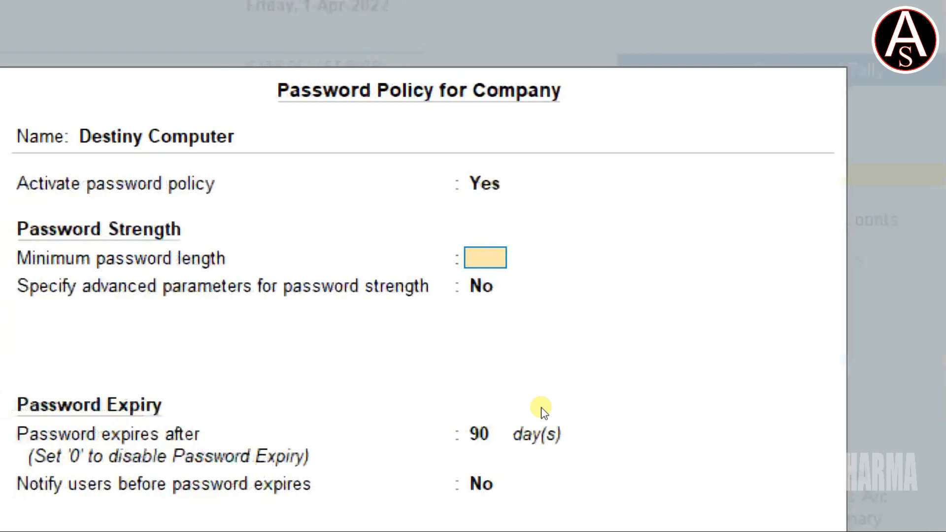
text(8)
key(Return)
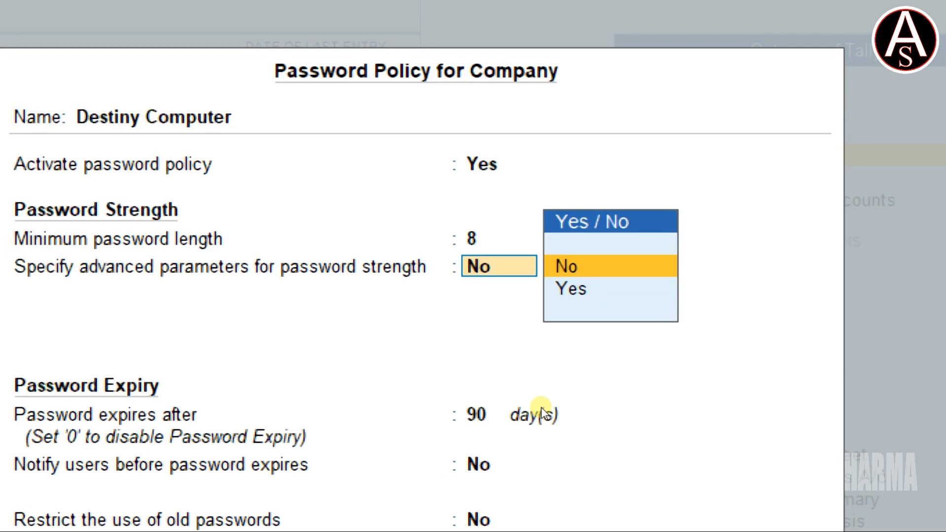
Try to set the minimum password length to 100 characters
key(BackSpace)
text(100)
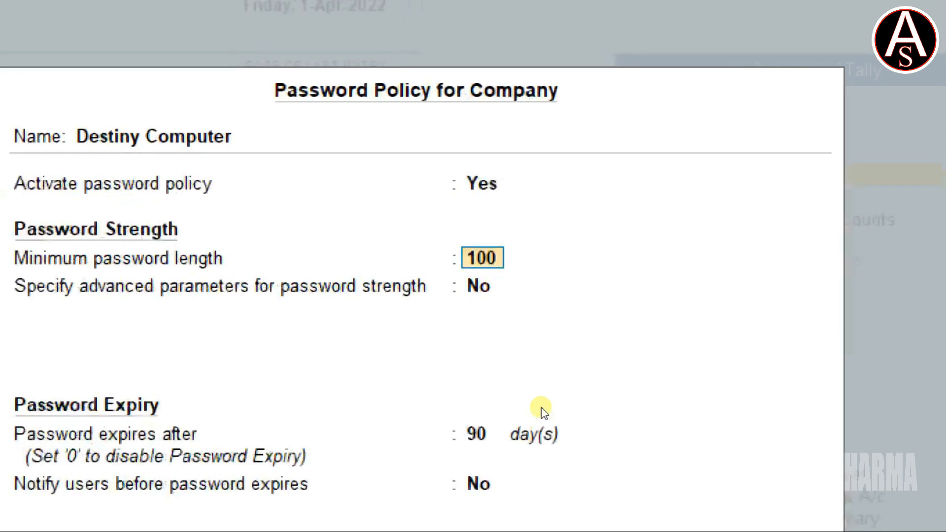
key(Return)
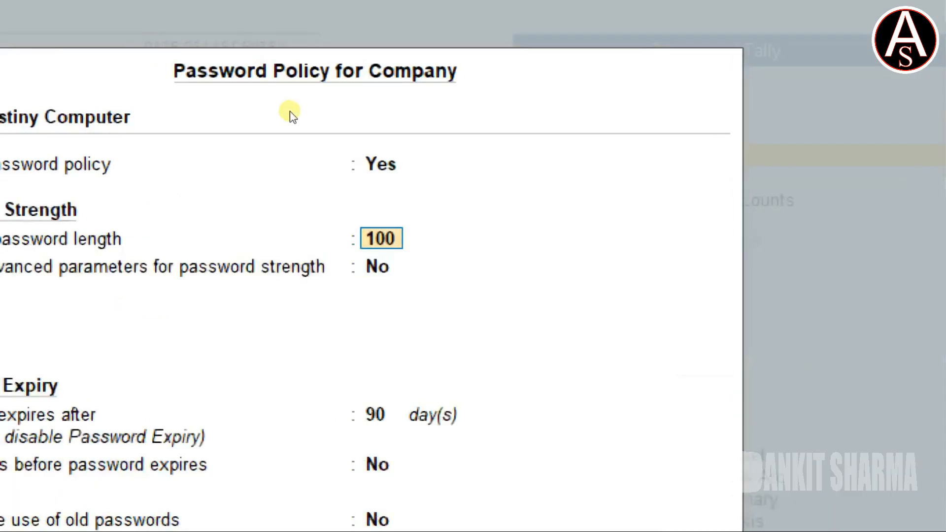
Set the minimum password length to 8 and enable the advanced parameters for password strength
text(8)
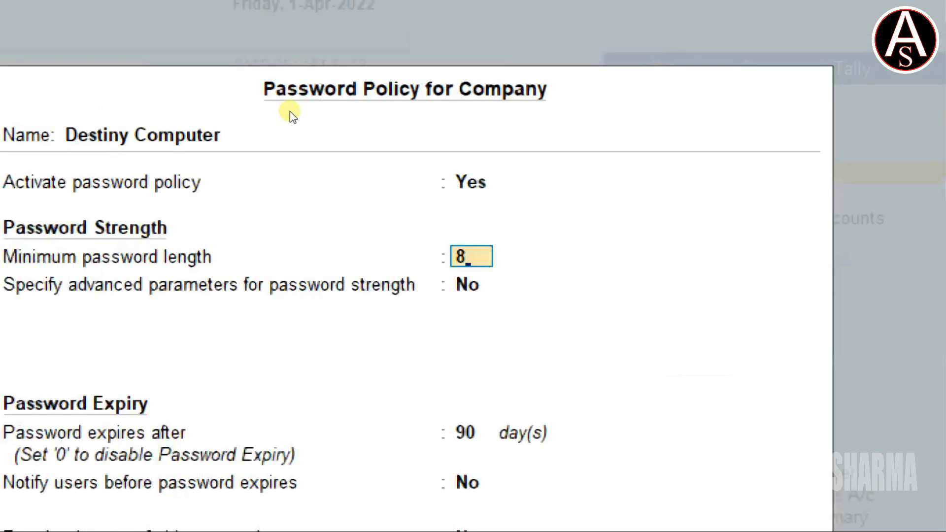
key(Return)
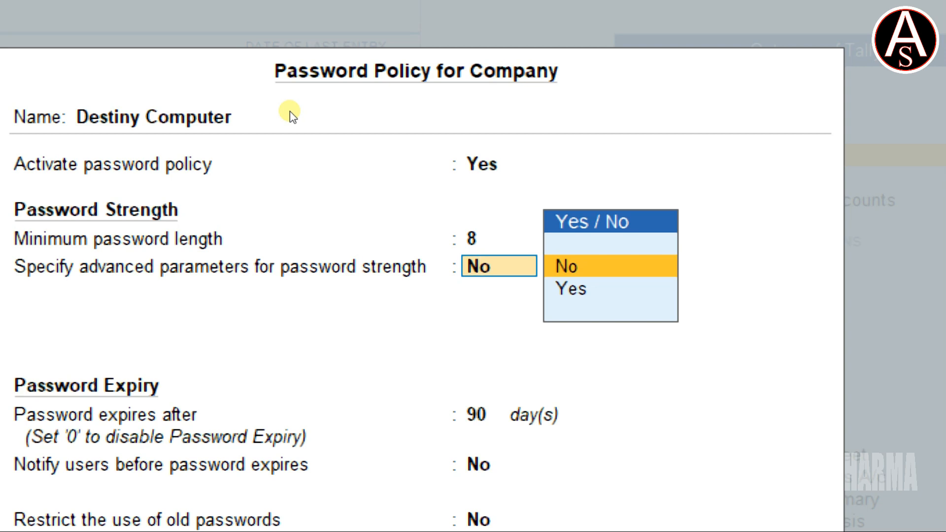
key(Down)
key(Return)
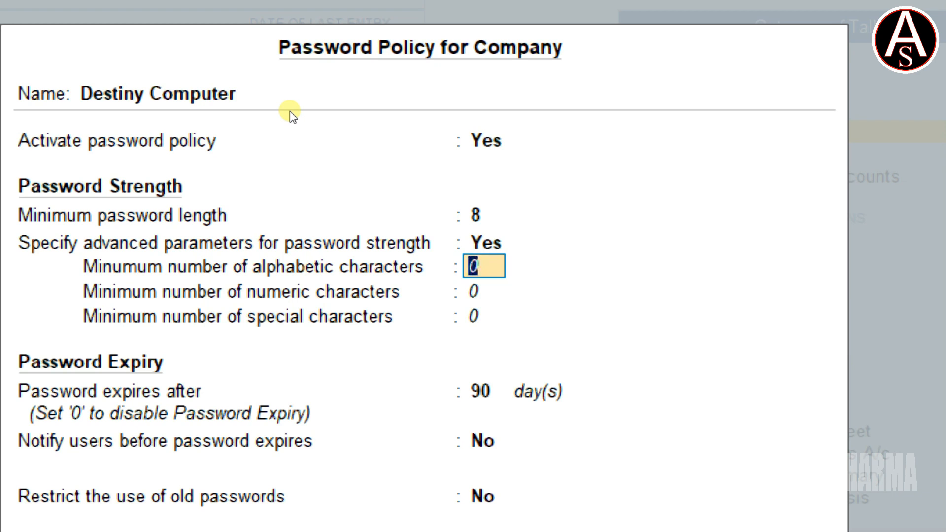
Require at least 2 alphabetic, 2 numeric and 4 special characters, and keep the password expiry at 90 days
text(2)
key(Return)
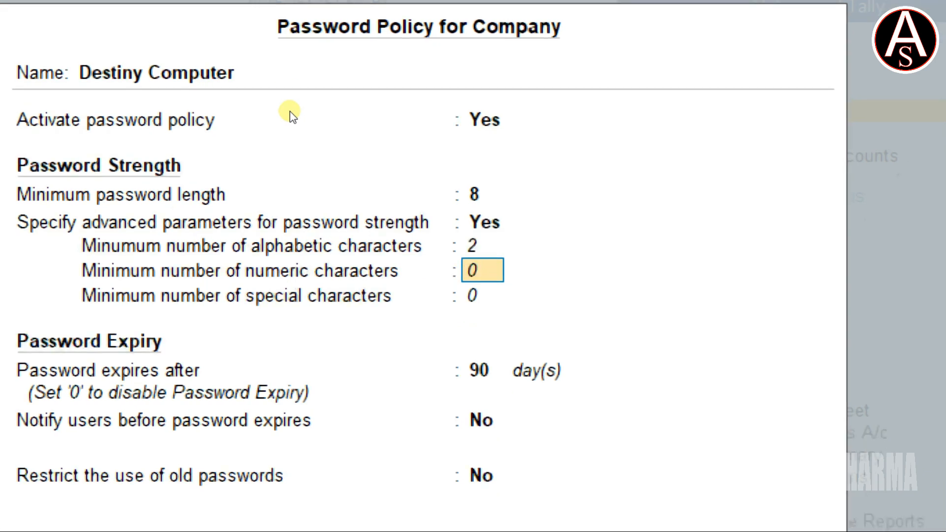
text(2)
key(Return)
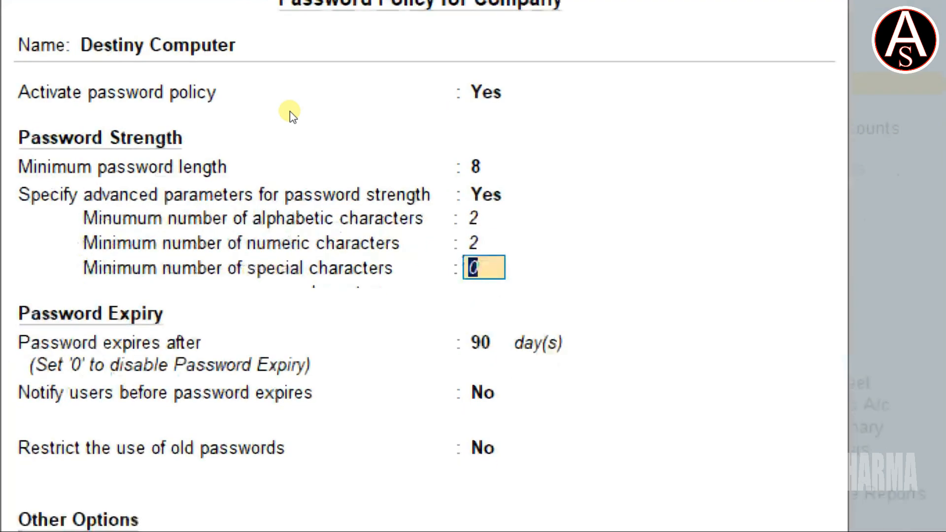
text(4)
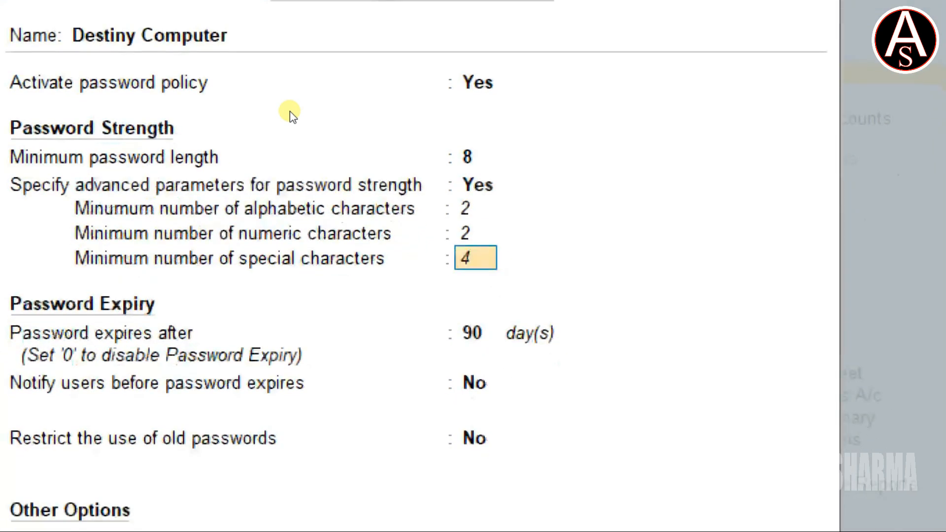
key(Return)
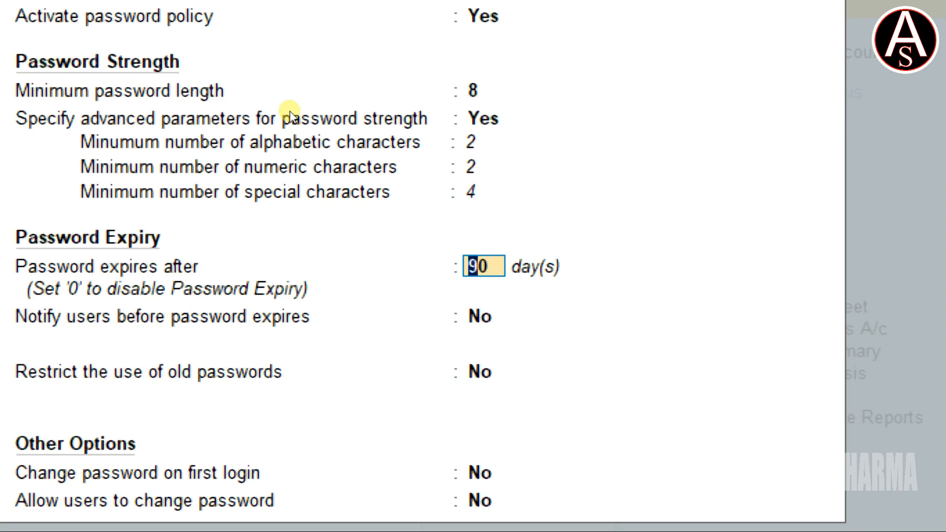
key(Return)
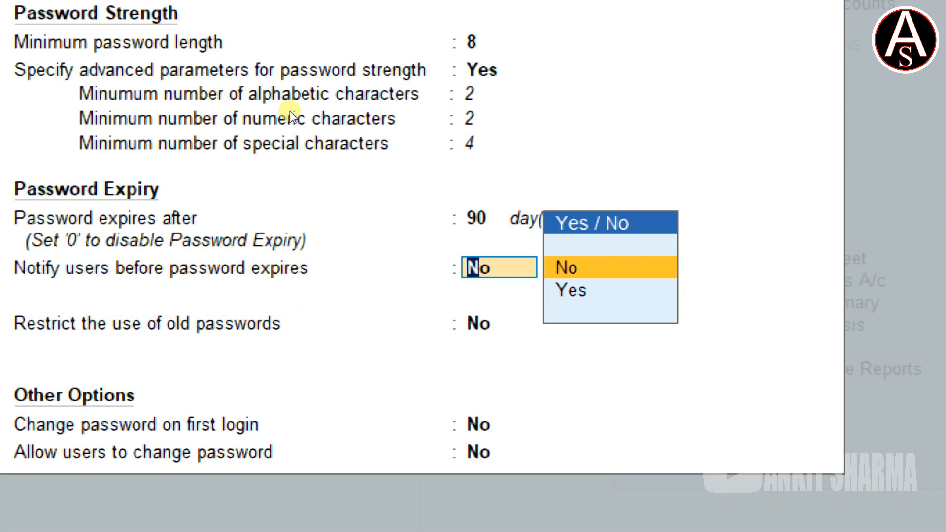
Turn on user notification before password expiry and set it back to No
key(Down)
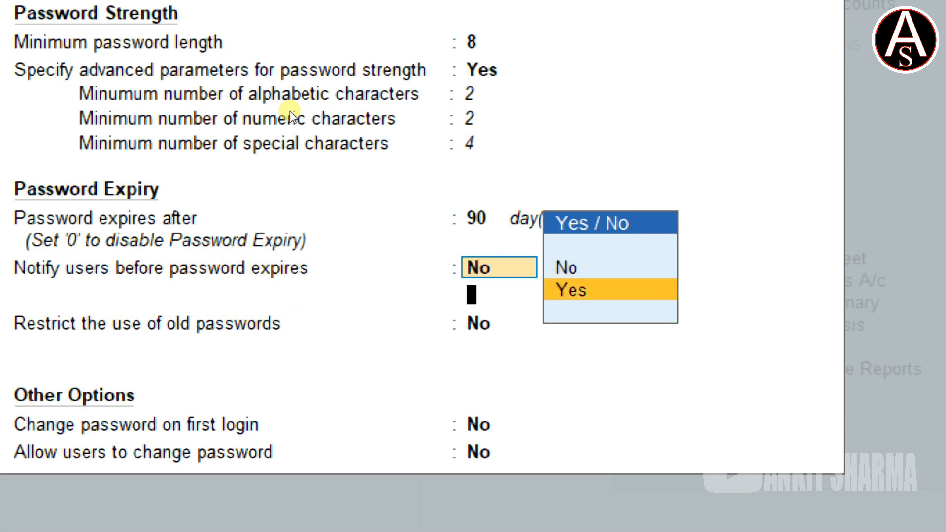
key(Return)
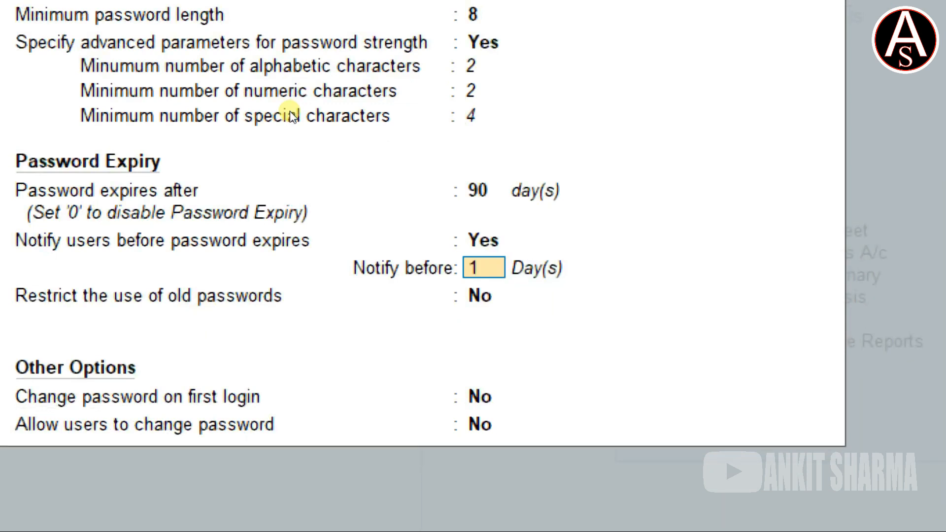
key(Up)
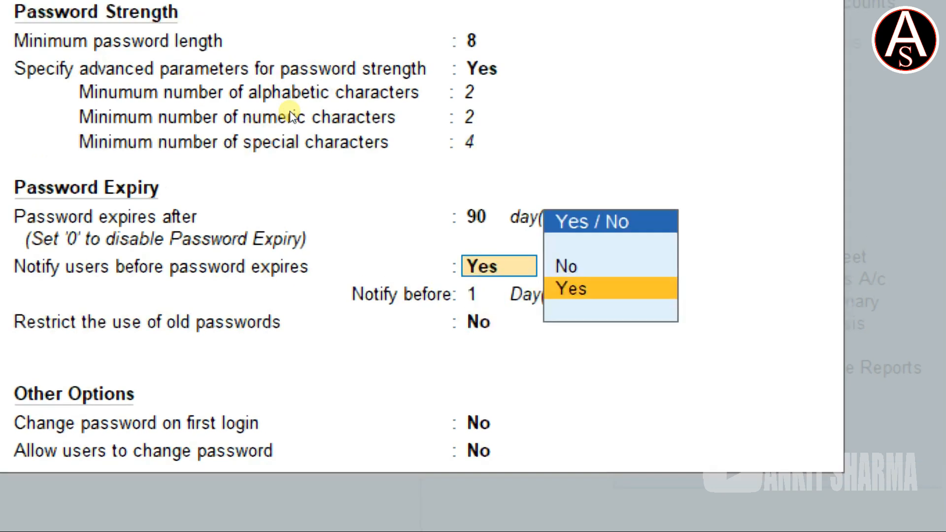
key(Up)
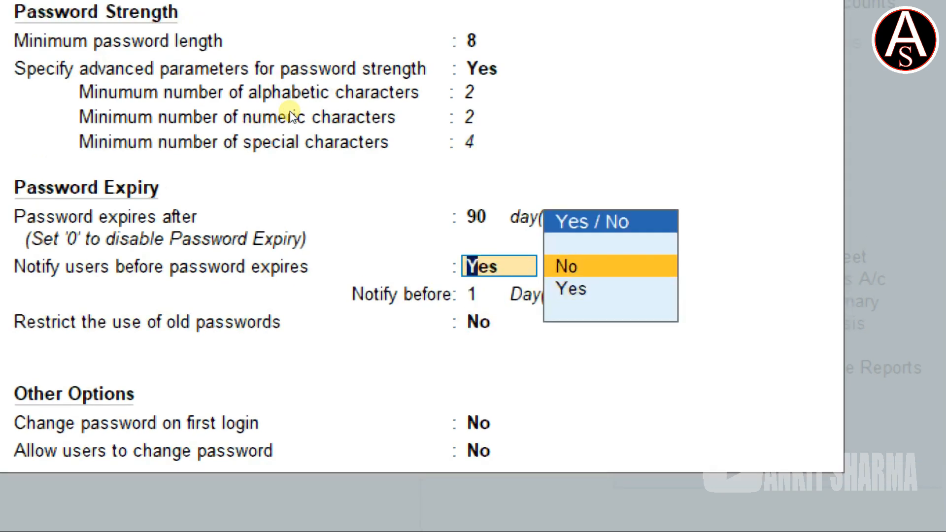
key(Return)
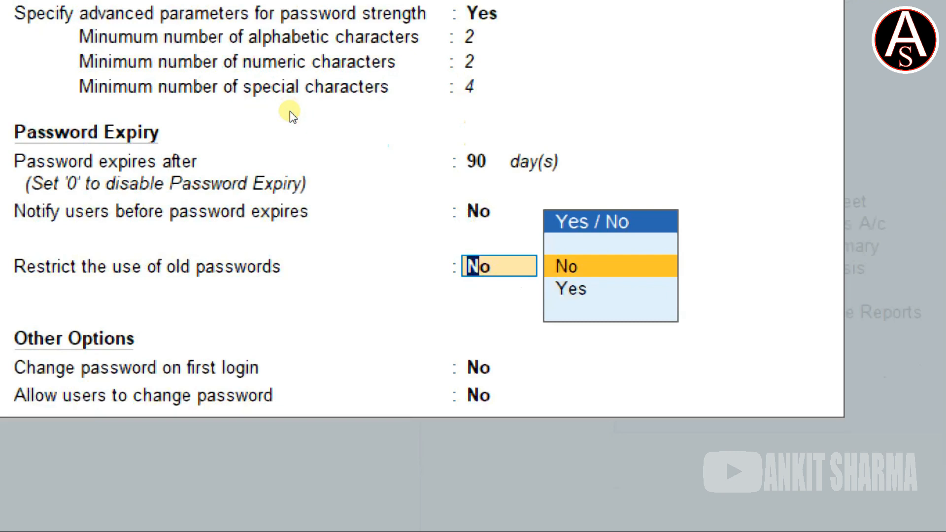
Turn on the restriction on the use of old passwords and set it back to No
key(Down)
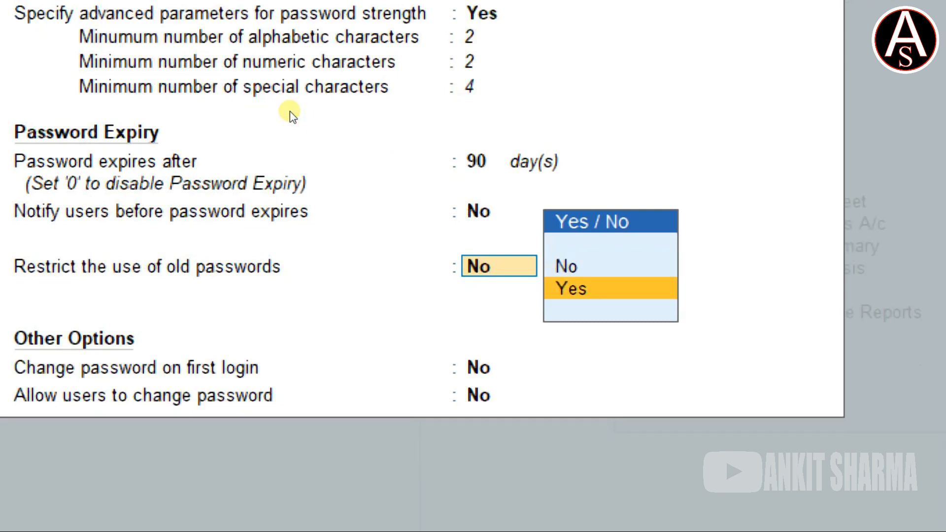
key(Return)
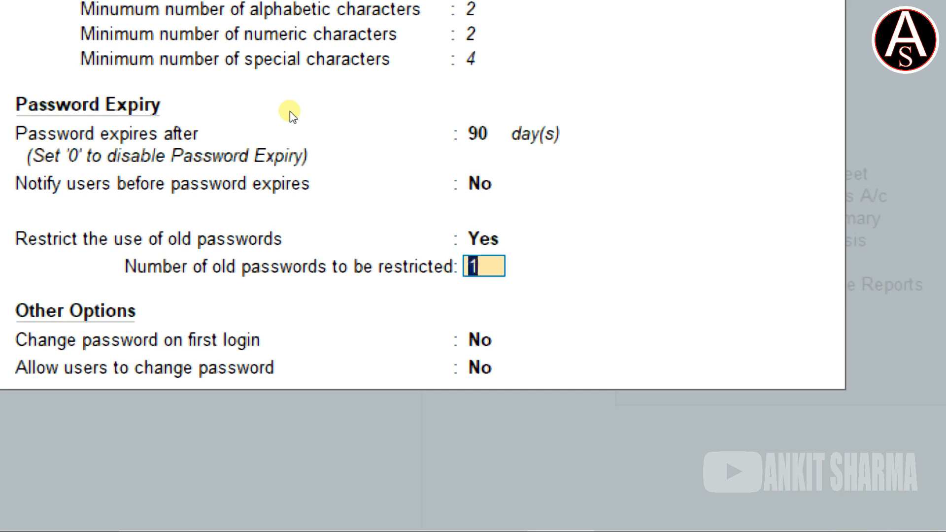
key(BackSpace)
text(n)
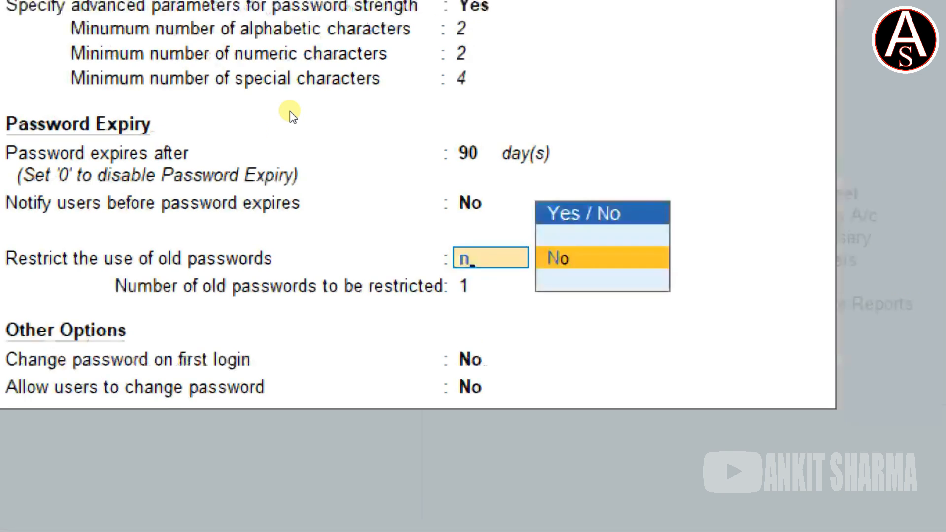
key(Return)
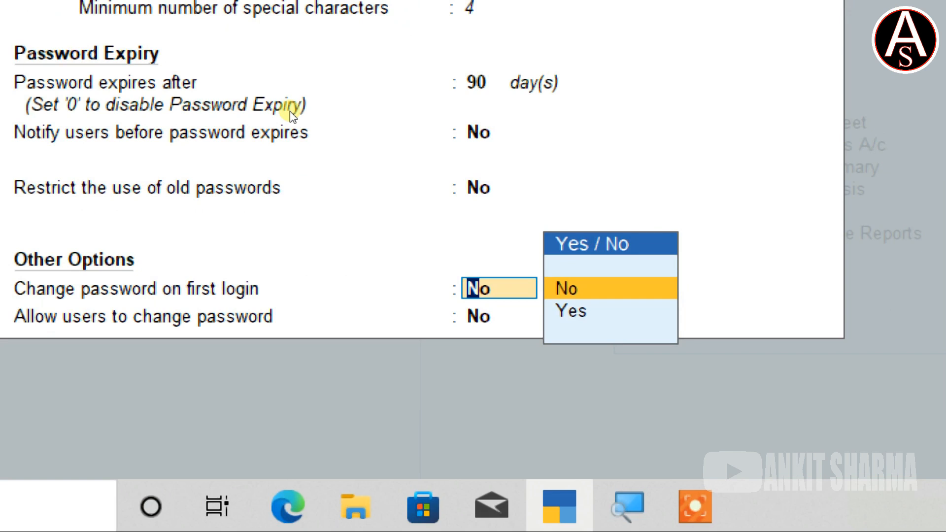
Require a password change on first login, allow users to change their password, and save the password policy
key(y)
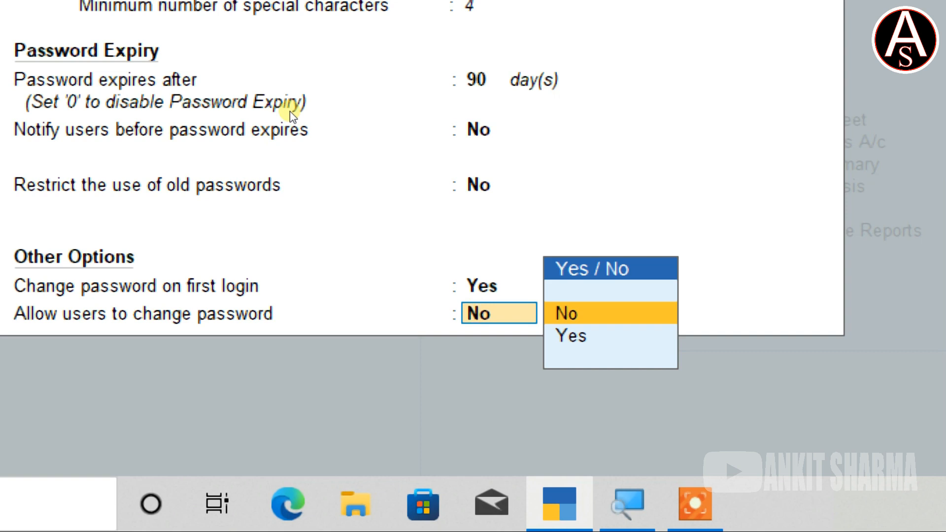
text(y)
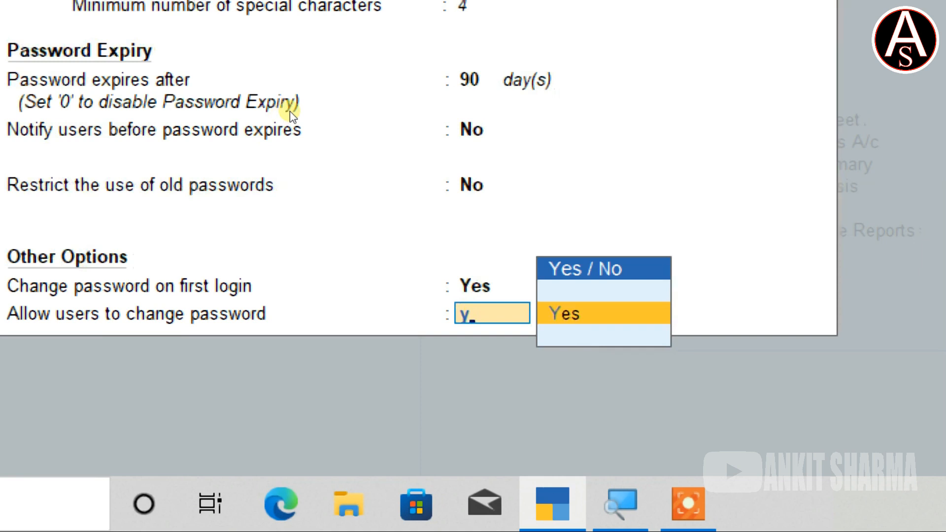
key(Return)
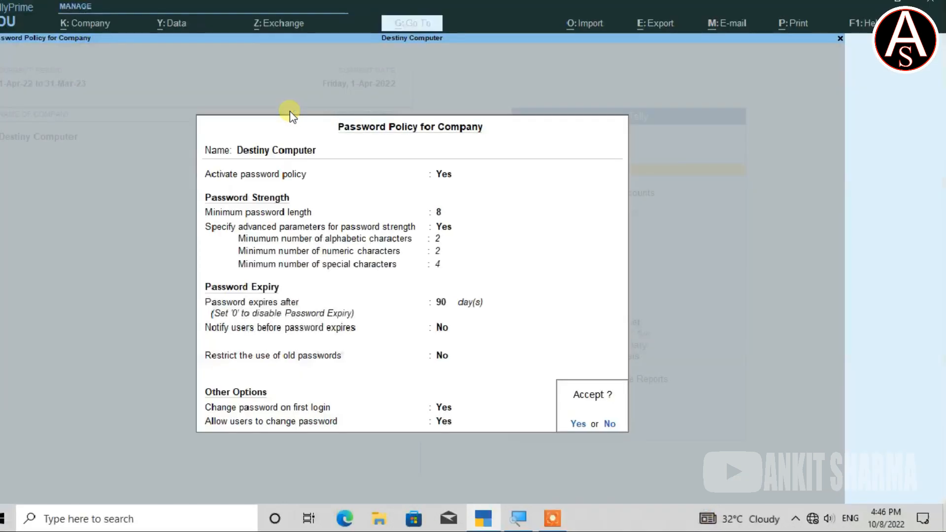
key(Return)
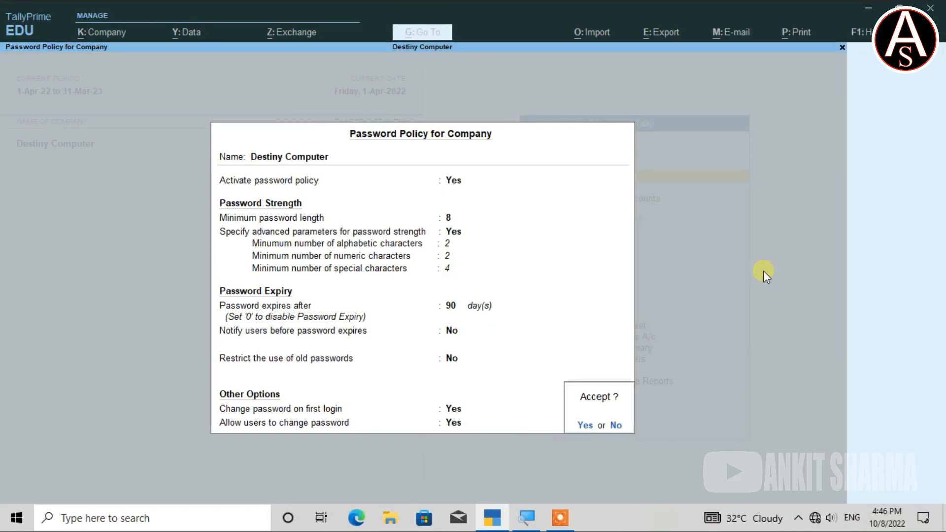
key(Return)
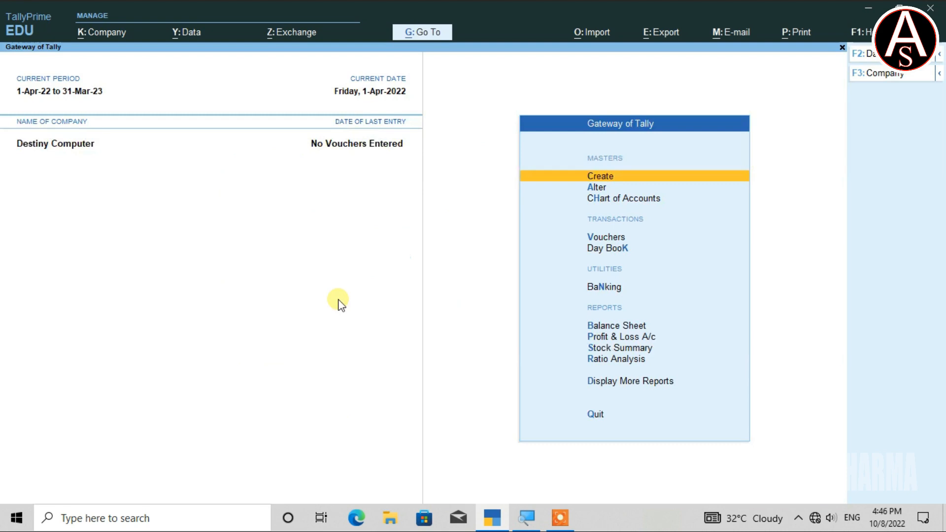
Switch the Destiny Computer login to the non-administrator user, entering that user's username and leaving the password blank
key(alt)
key(alt+k)
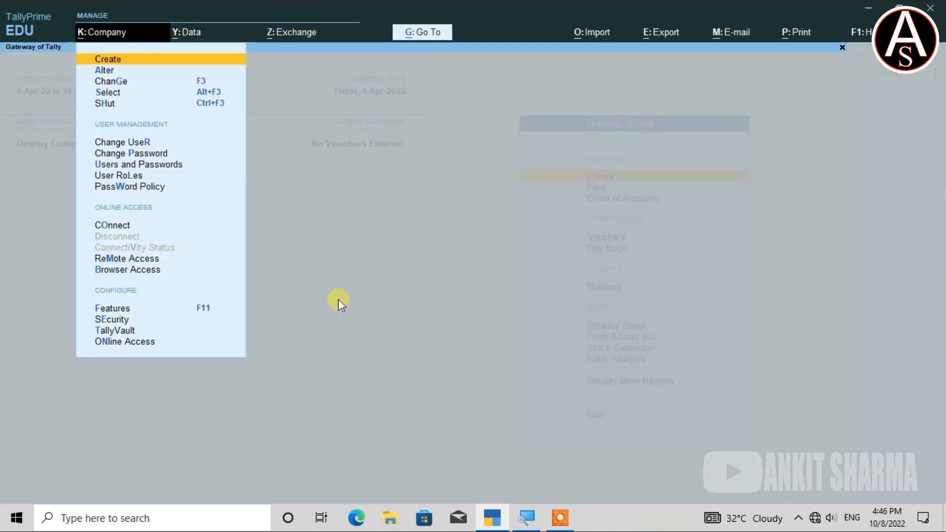
key(r)
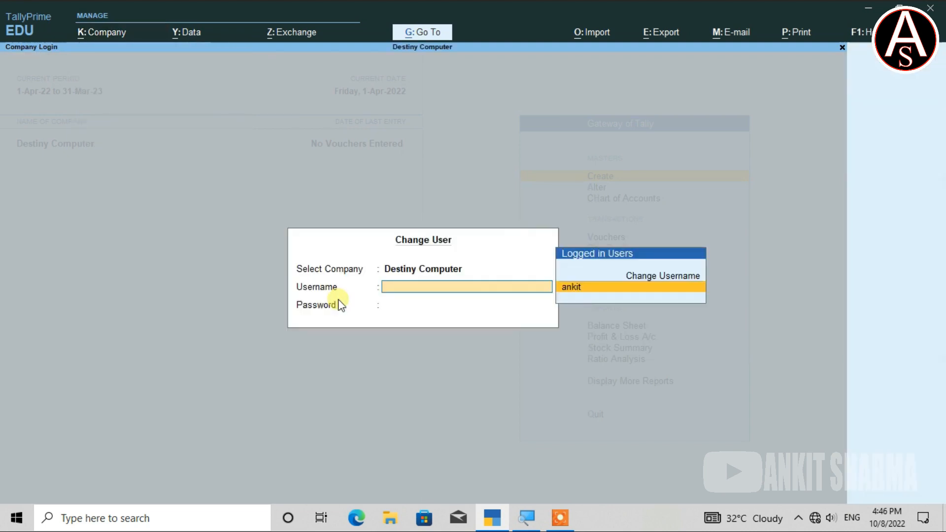
text(aman)
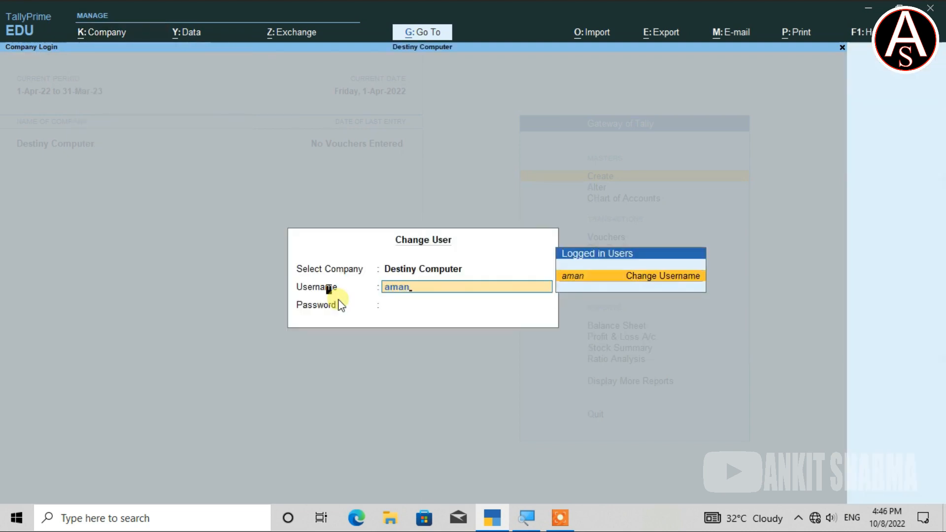
key(Return)
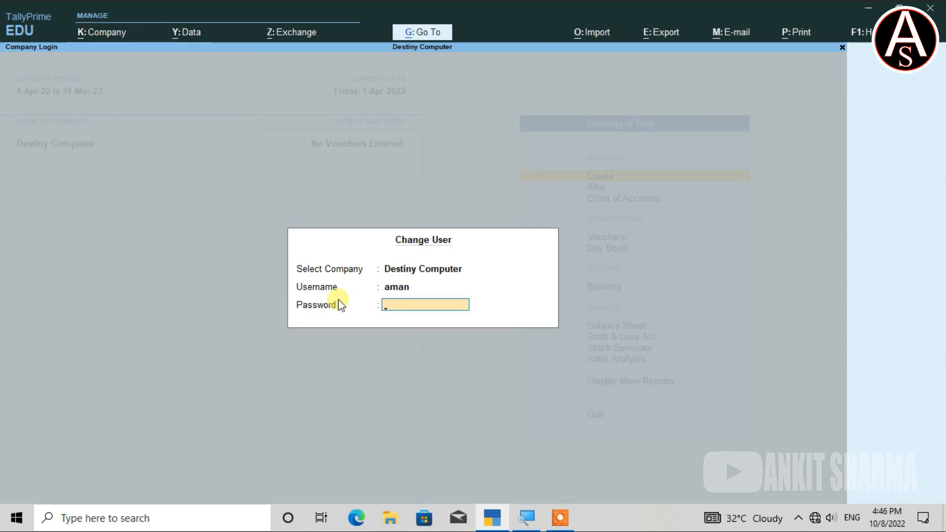
key(Return)
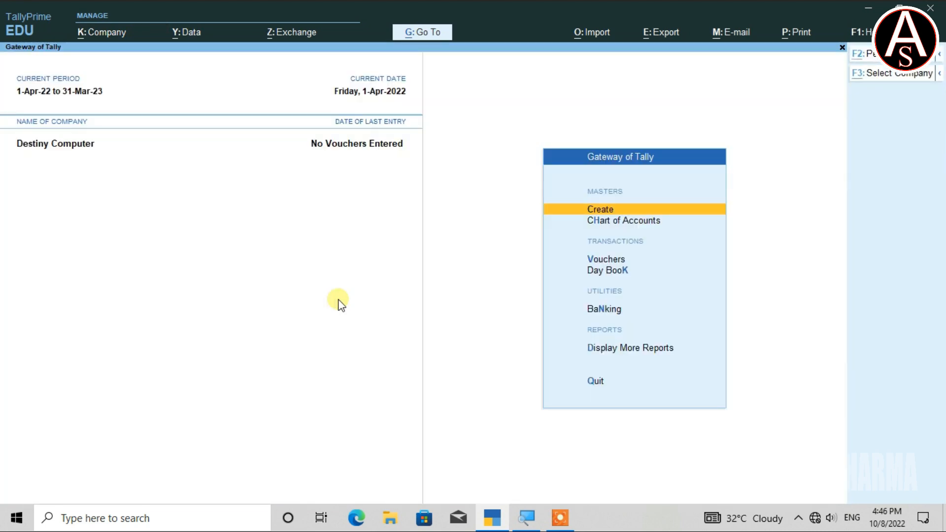
Try to change the logged-in user's password to a three-character one, leaving the old password blank, and close the password form
key(alt+k)
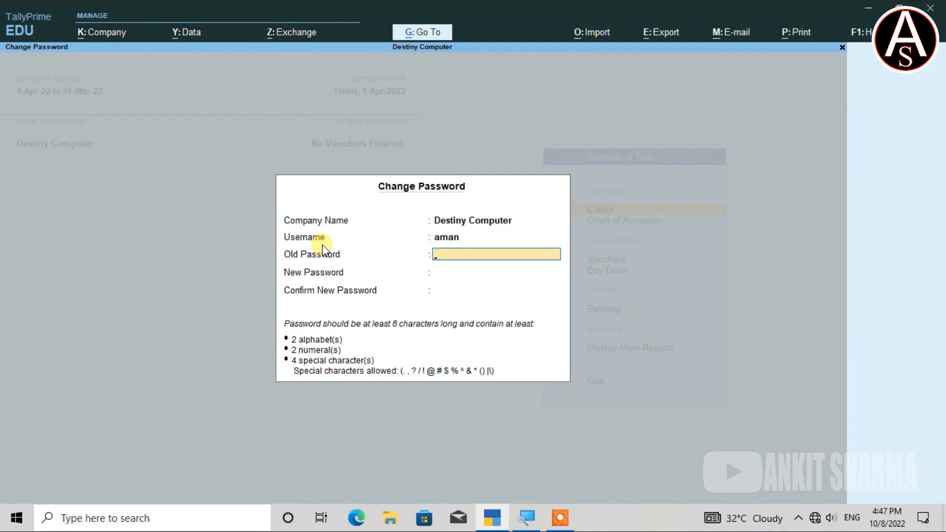
key(Return)
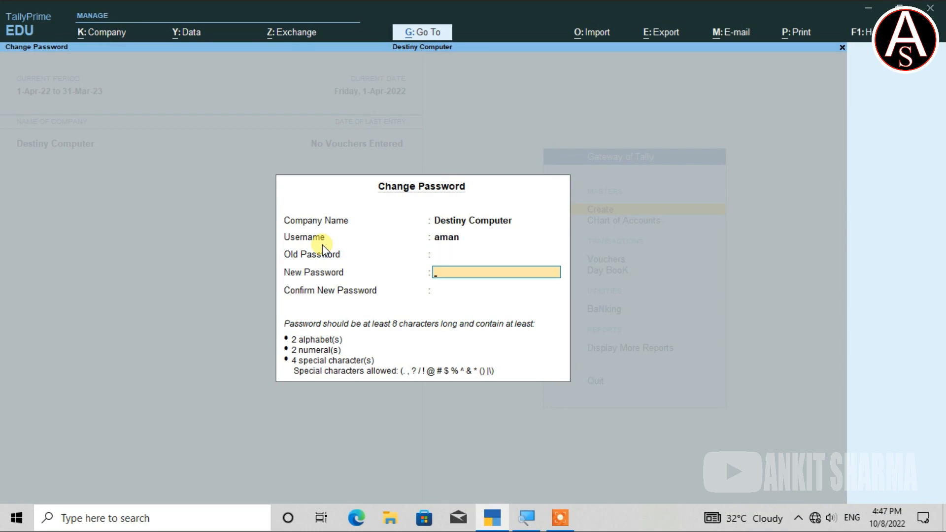
text(***)
key(Return)
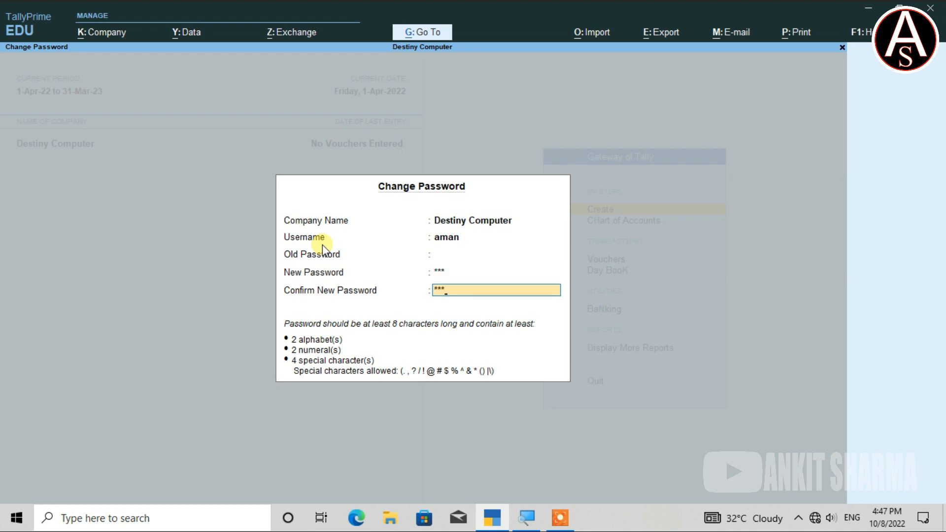
key(Return)
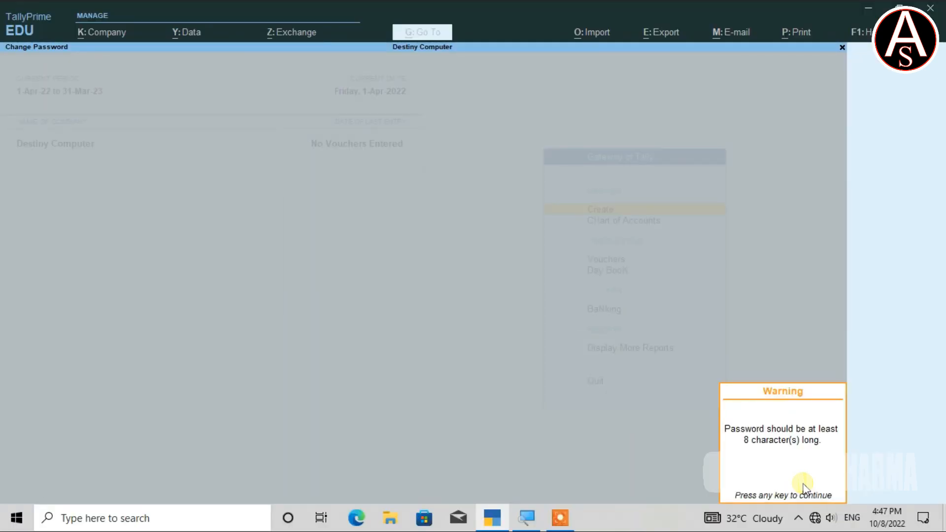
key(Return)
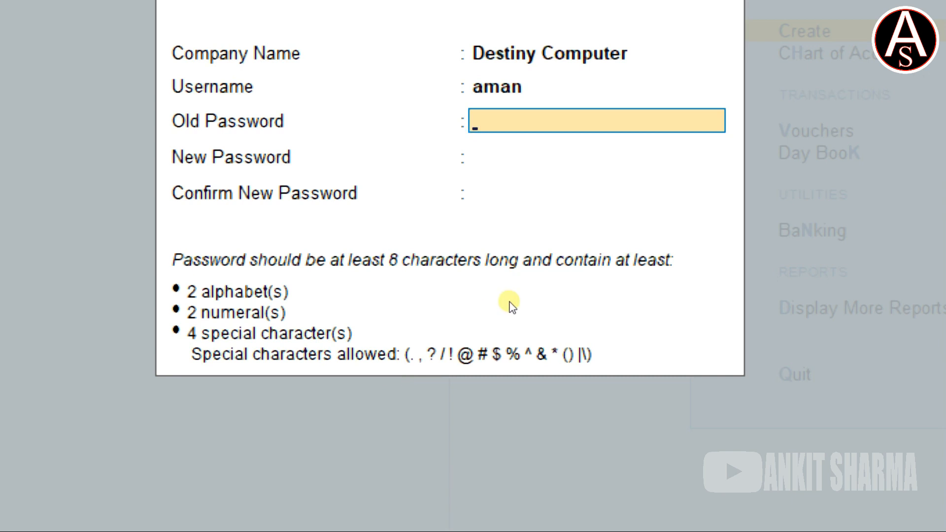
key(Escape)
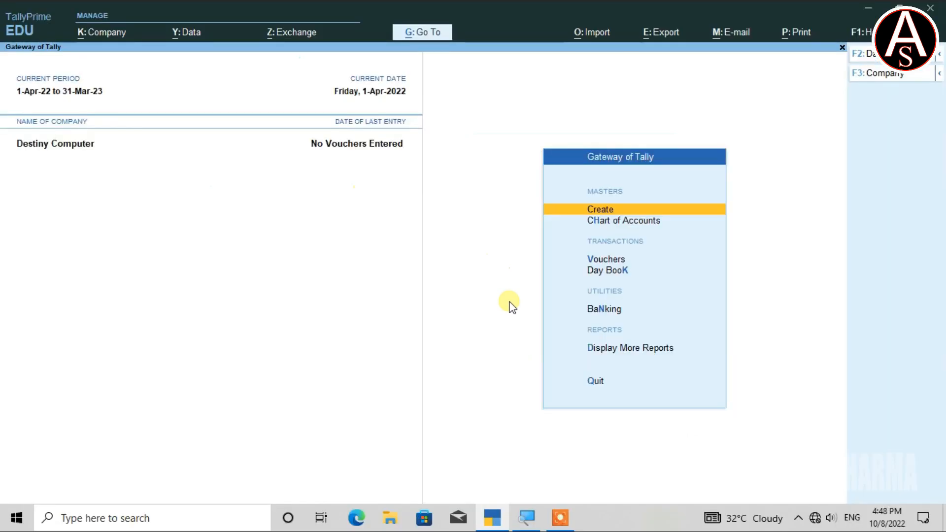
Switch the Destiny Computer login back to the administrator, entering the administrator's username and password
key(alt)
key(alt+k)
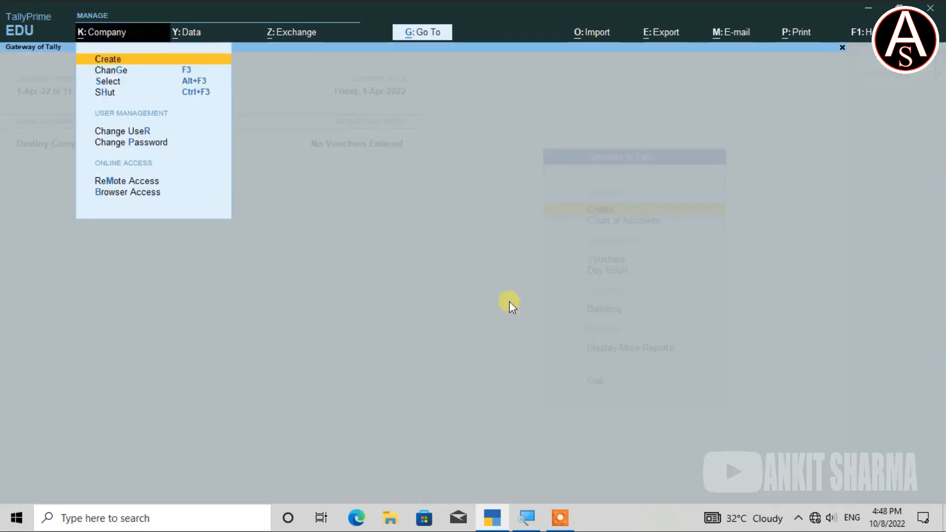
text(ra)
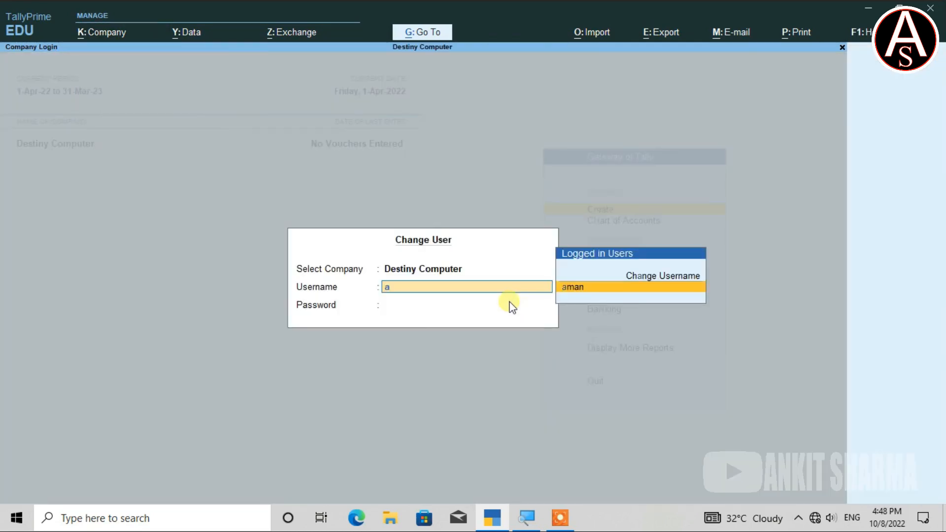
text(nkit)
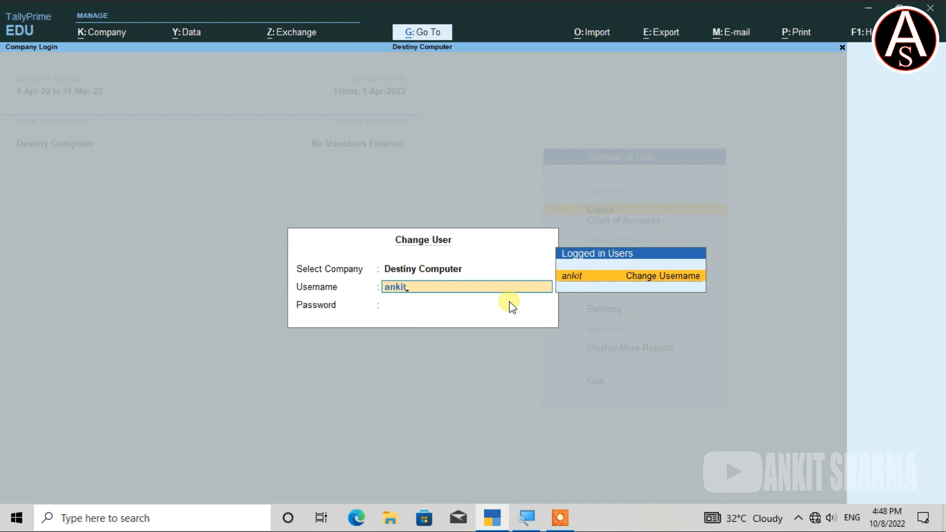
key(Return)
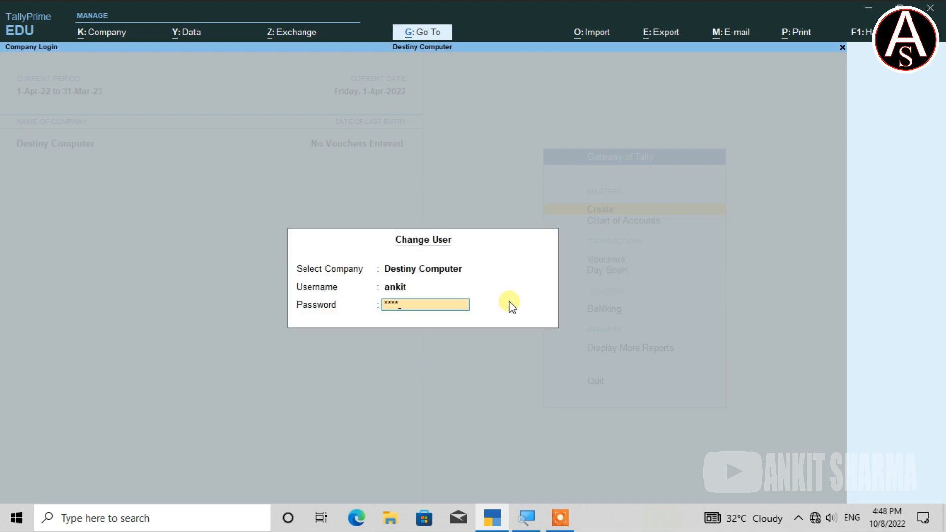
key(Return)
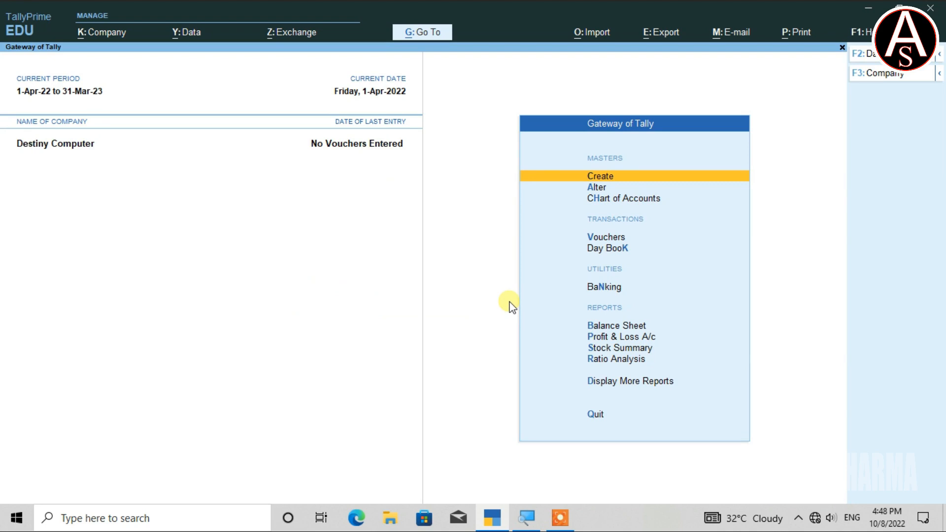
Deactivate the password policy for Destiny Computer and save the change
key(alt+k)
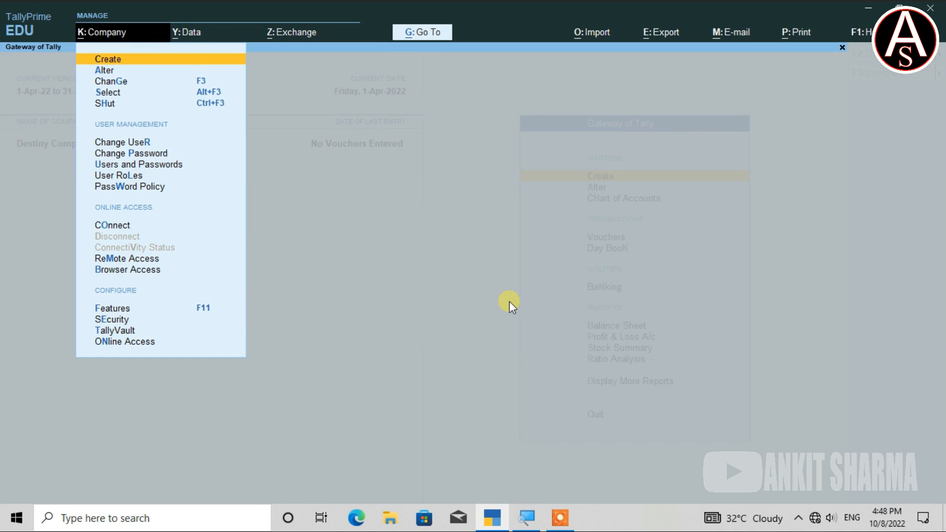
key(w)
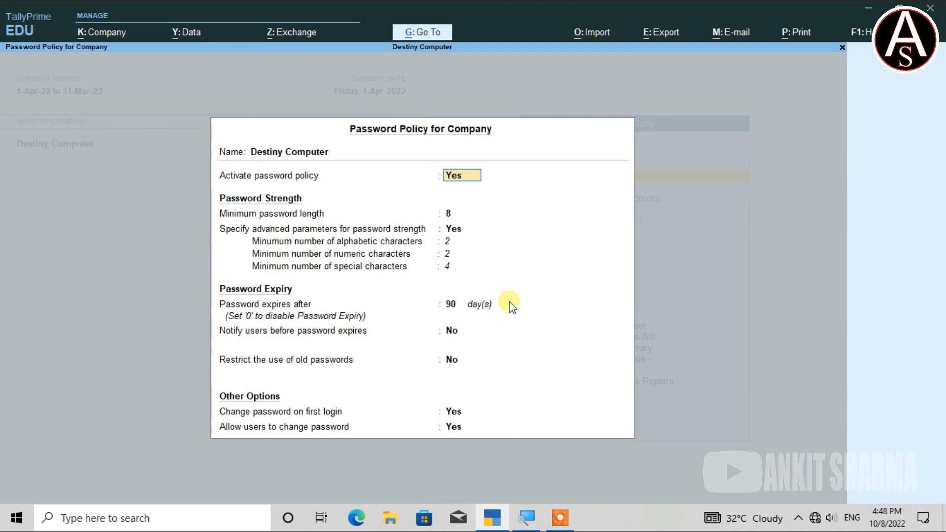
text(no)
key(Return)
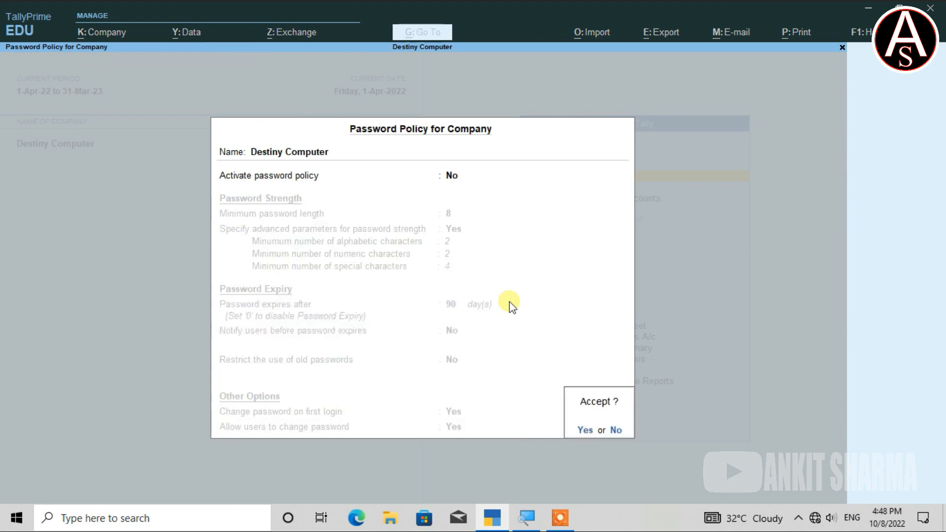
key(y)
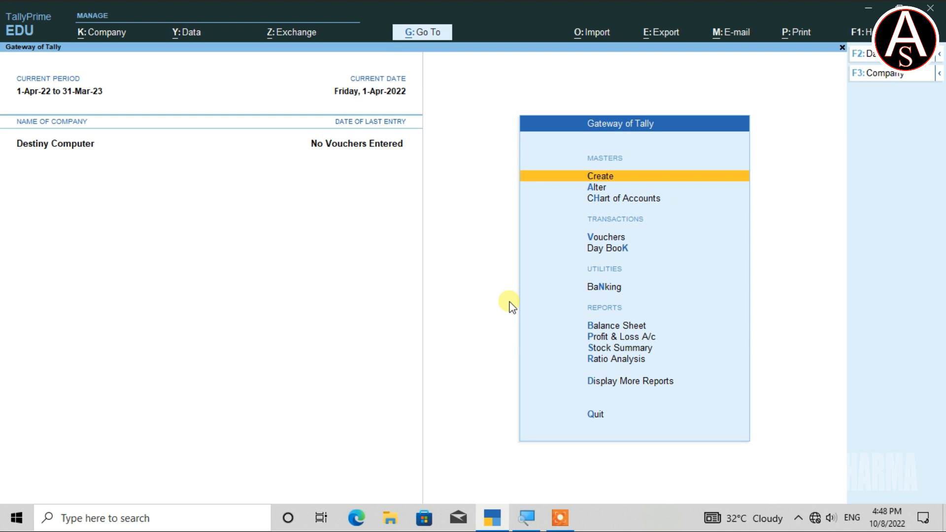
Disable user access control for Destiny Computer, entering the current password, set the browser access e-mail ID to None, and save the security settings
key(alt+k)
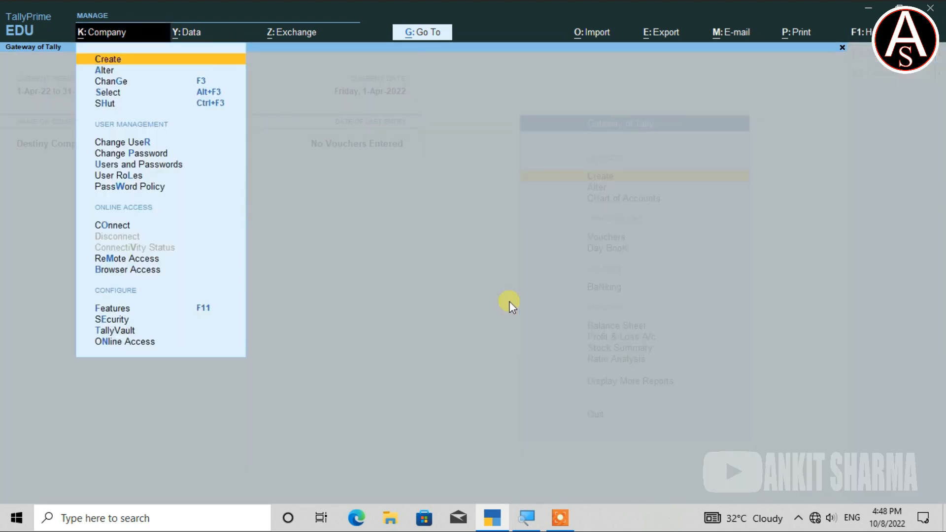
key(e)
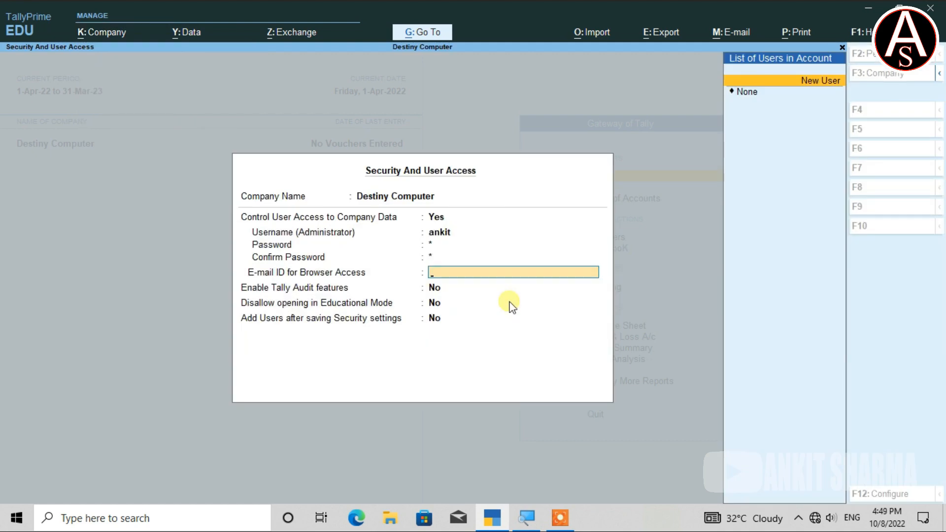
key(Up)
key(Up)
key(Up)
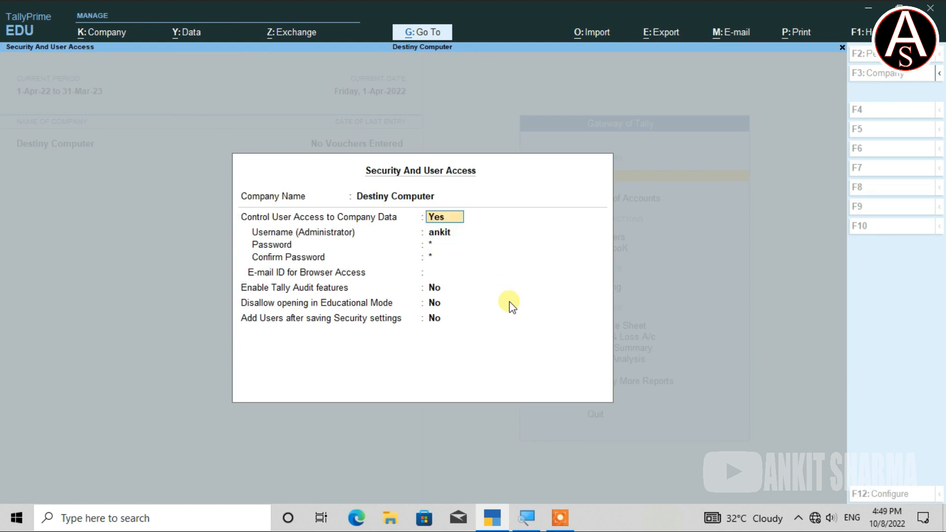
text(n)
key(Return)
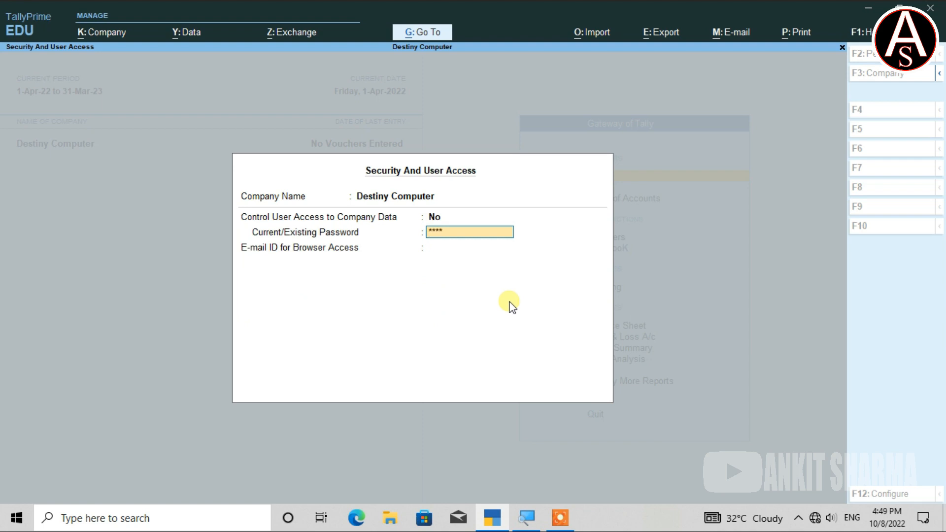
key(Return)
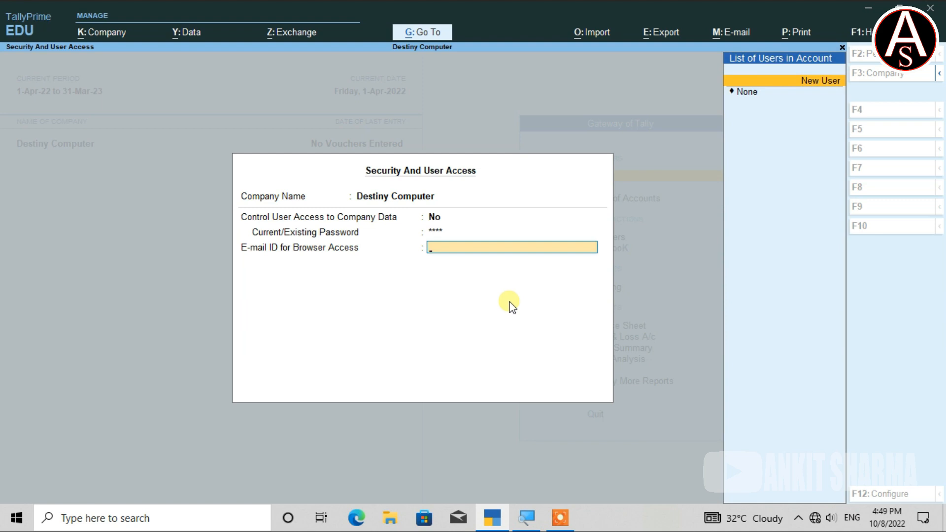
key(Down)
key(Return)
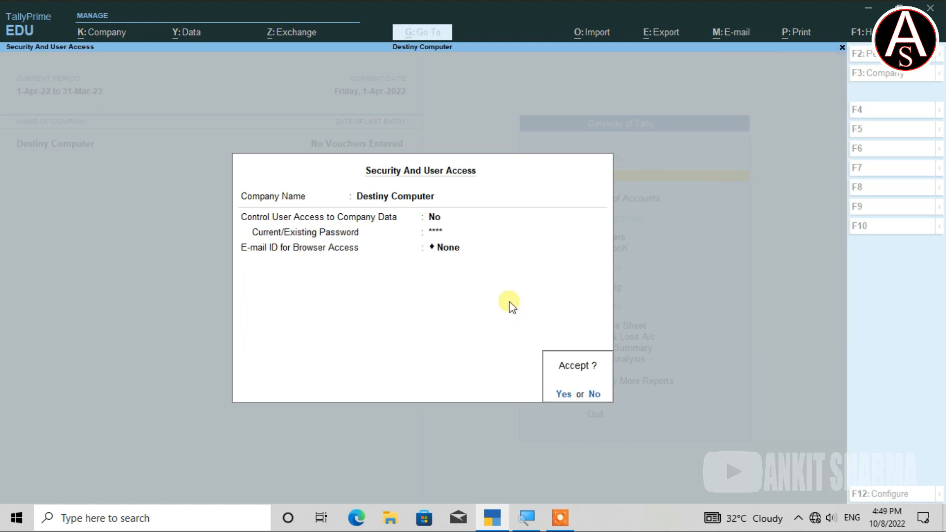
key(Return)
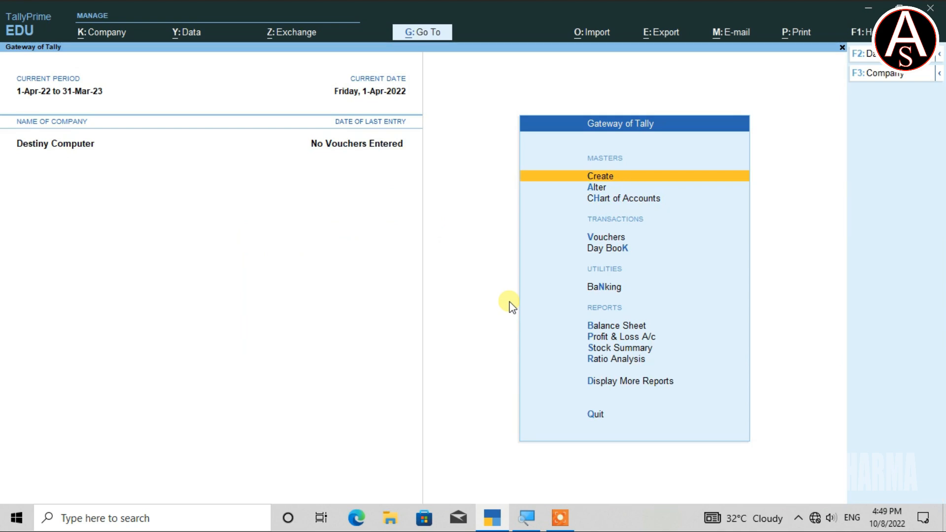
Shut the company Destiny Computer and reopen it from the list of companies
key(ctrl)
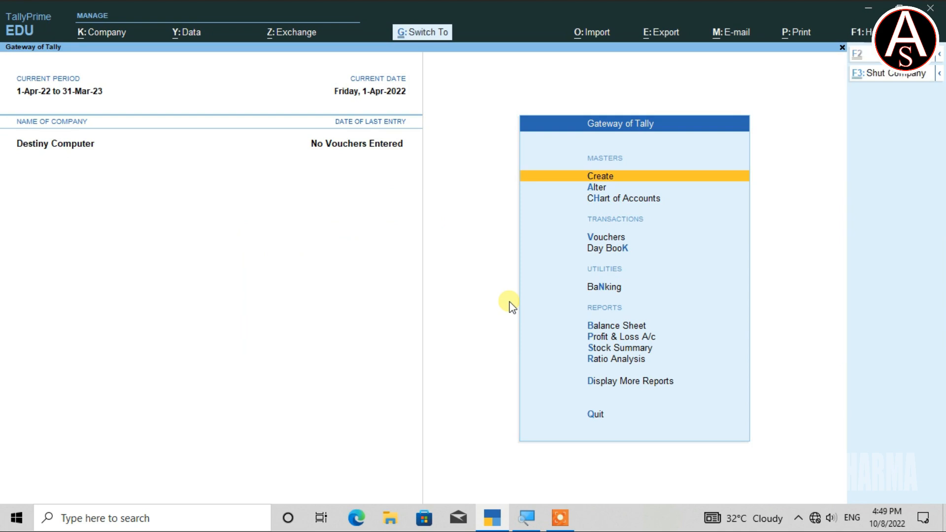
key(ctrl+F3)
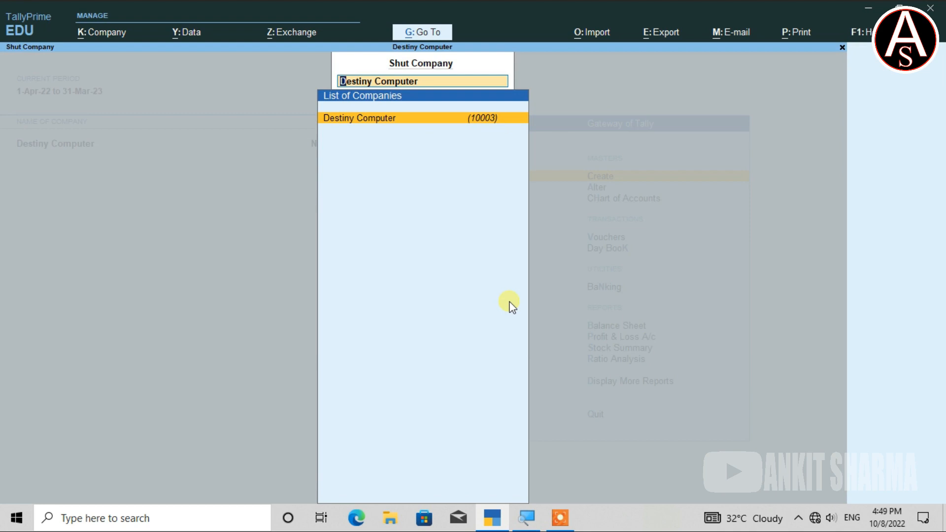
key(Return)
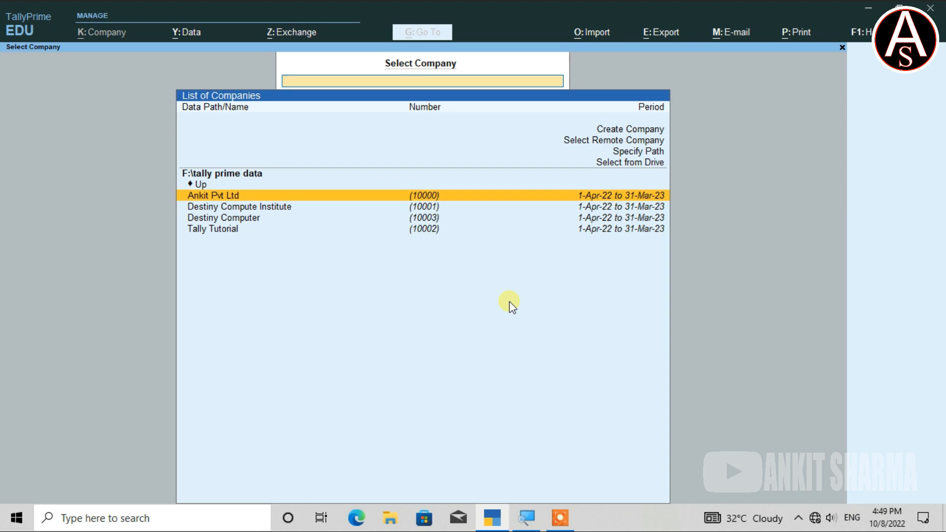
key(Down)
key(Down)
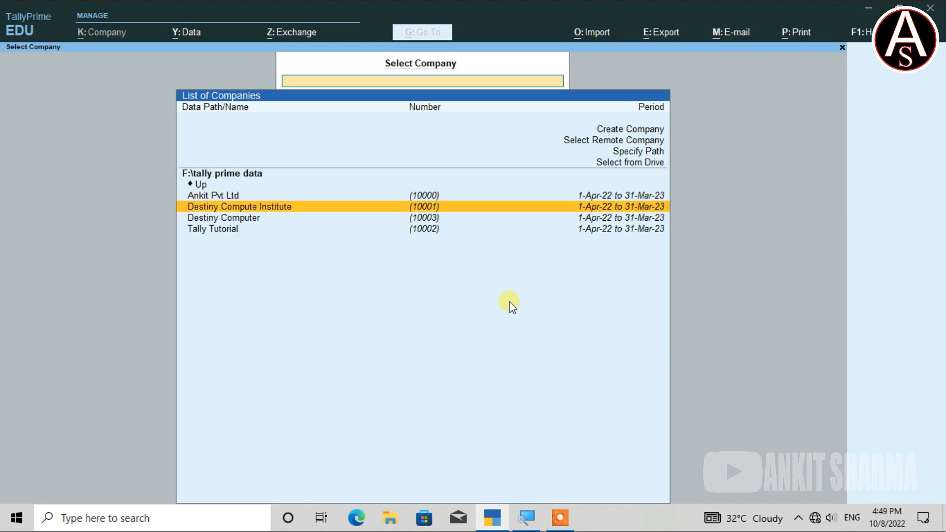
key(Return)
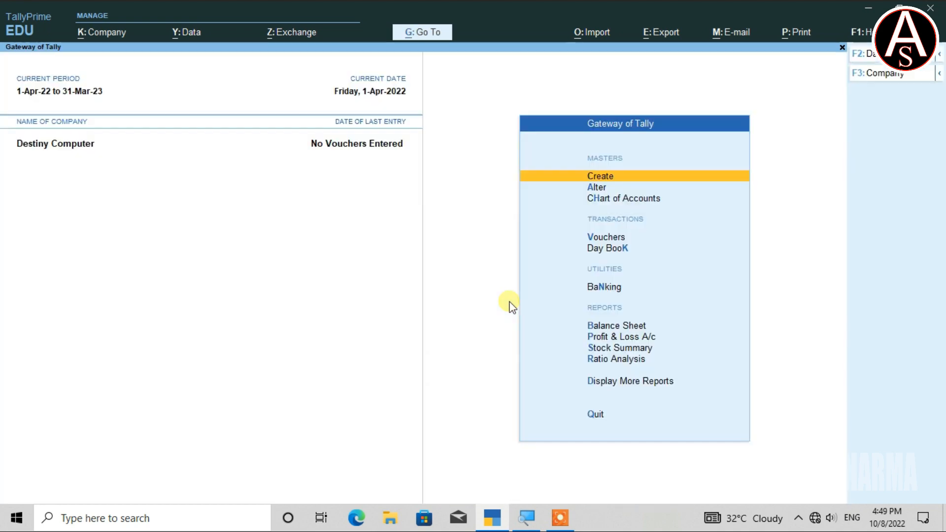